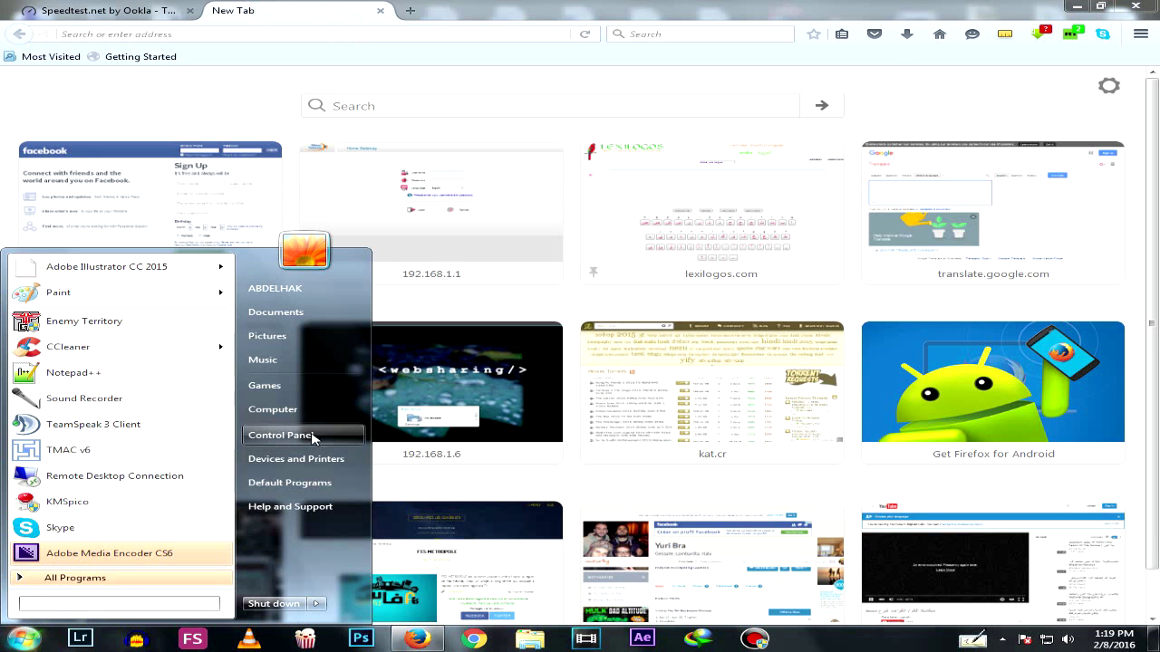
Go from Control Panel through Network and Sharing Center to the network adapter list
{"action": "left_click", "coordinate": [305, 435]}
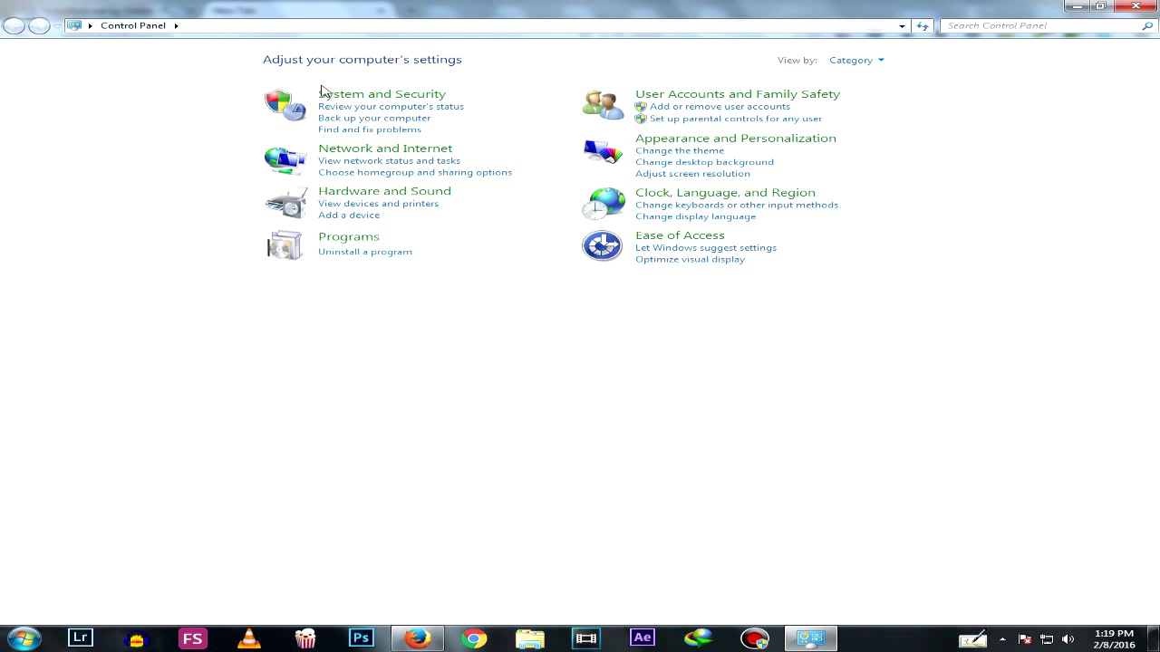
{"action": "left_click", "coordinate": [353, 148]}
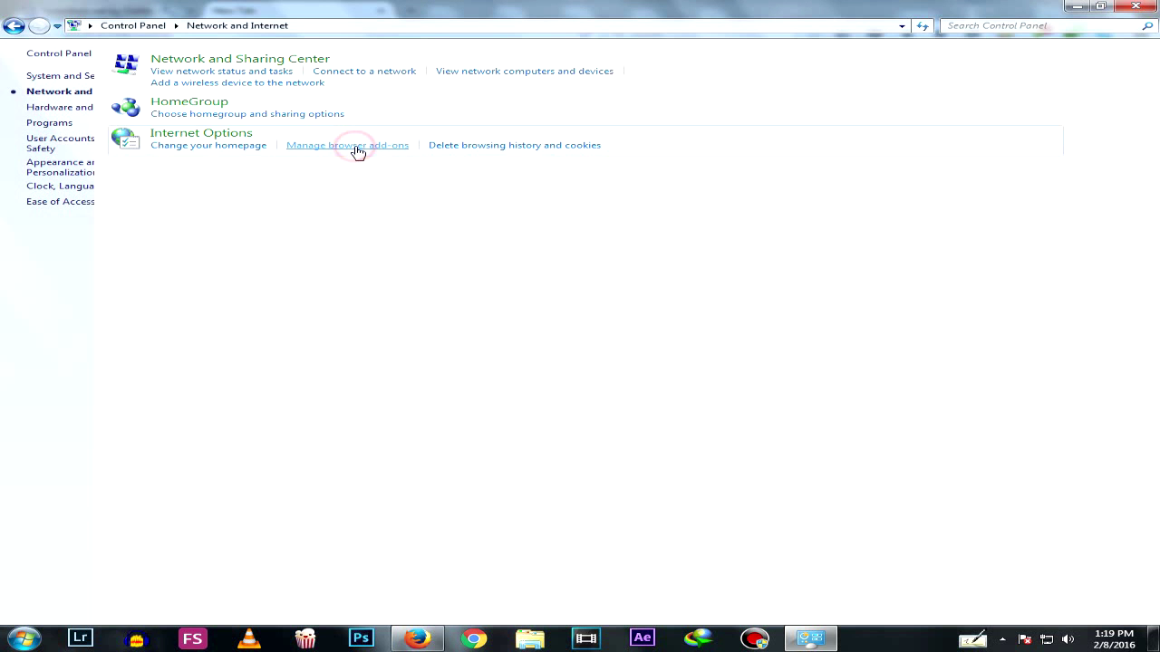
{"action": "left_click", "coordinate": [270, 62]}
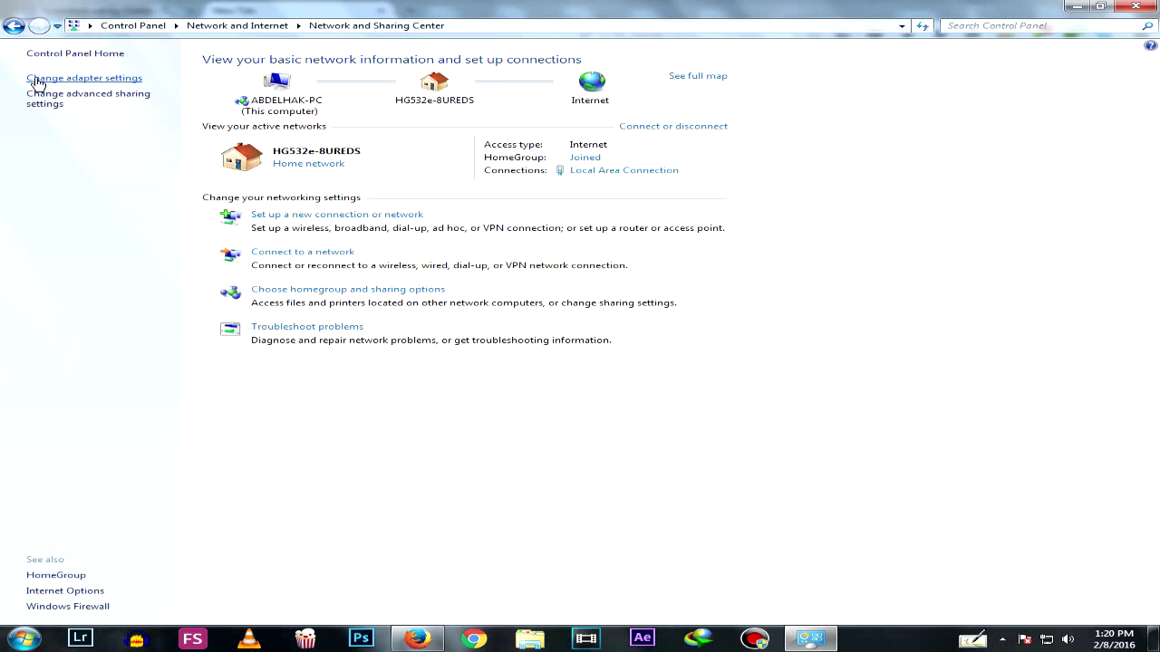
{"action": "left_click", "coordinate": [37, 80]}
Open Local Area Connection properties and select Internet Protocol Version 4 (TCP/IPv4)
{"action": "left_click", "coordinate": [81, 83]}
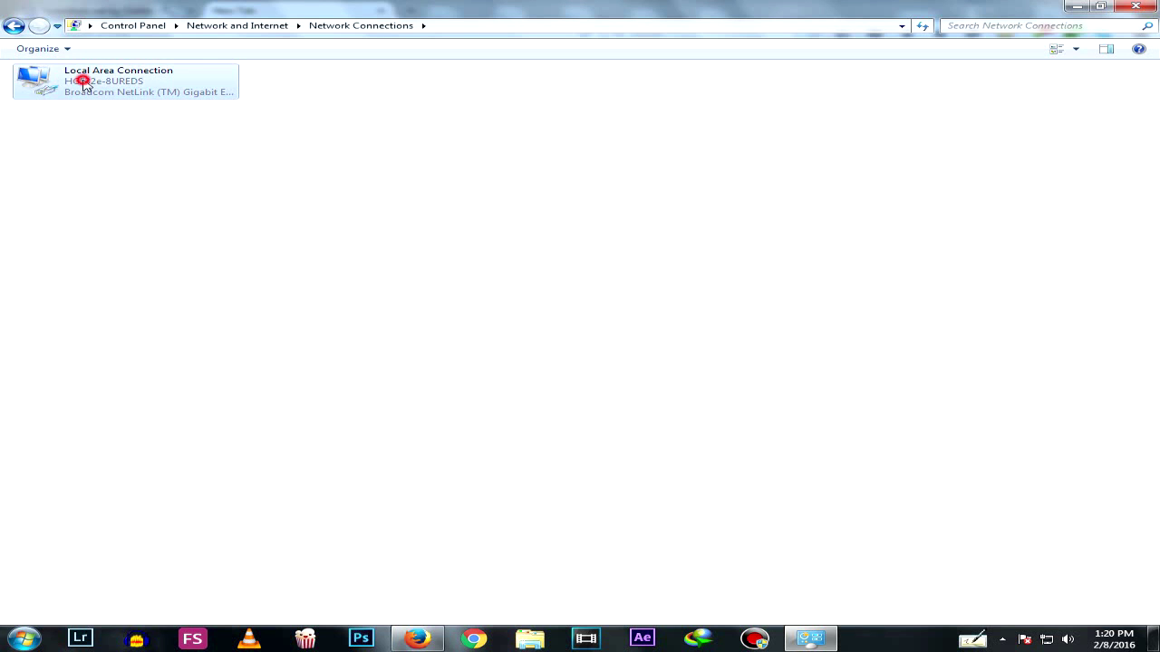
{"action": "right_click", "coordinate": [83, 84]}
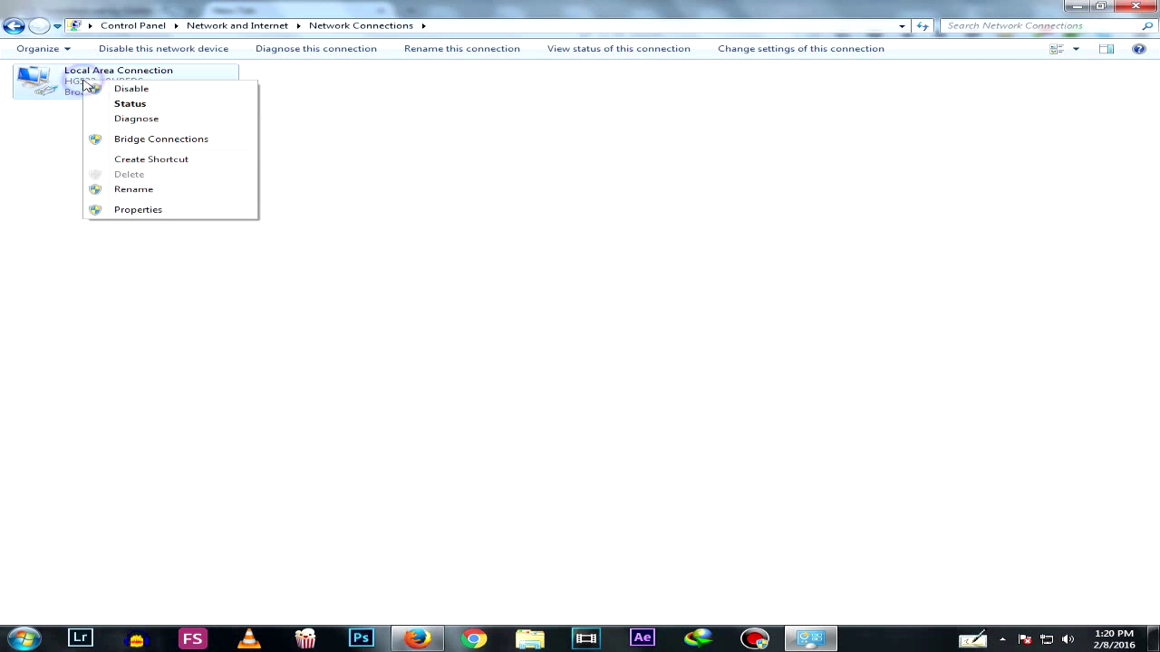
{"action": "left_click", "coordinate": [164, 210]}
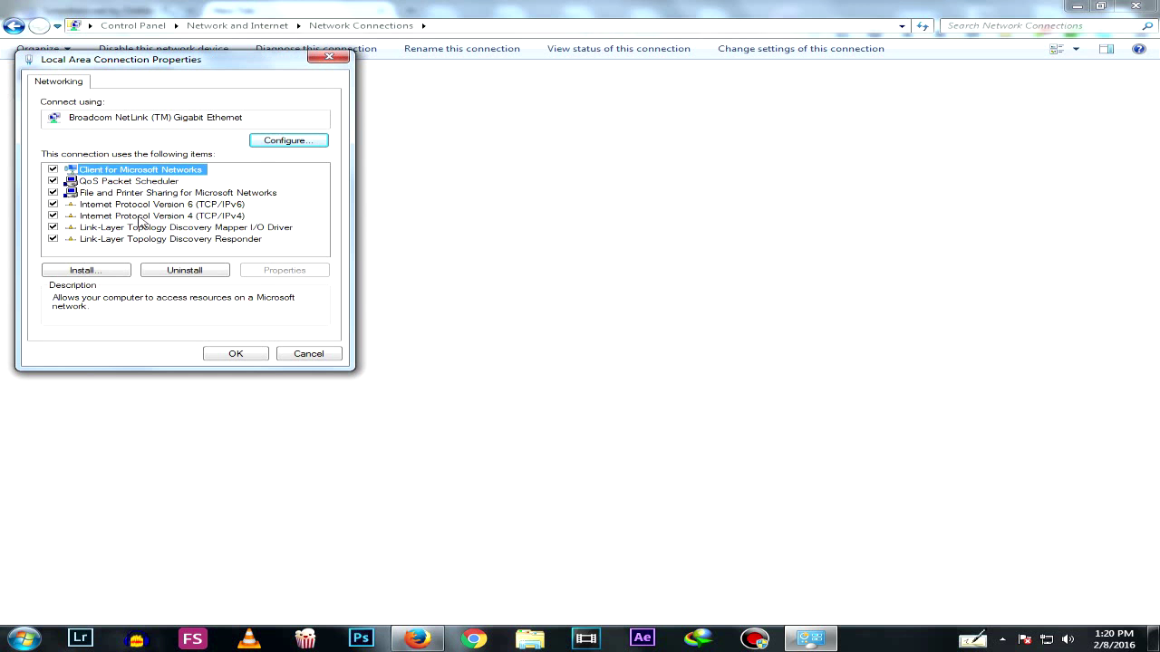
{"action": "left_click", "coordinate": [140, 218]}
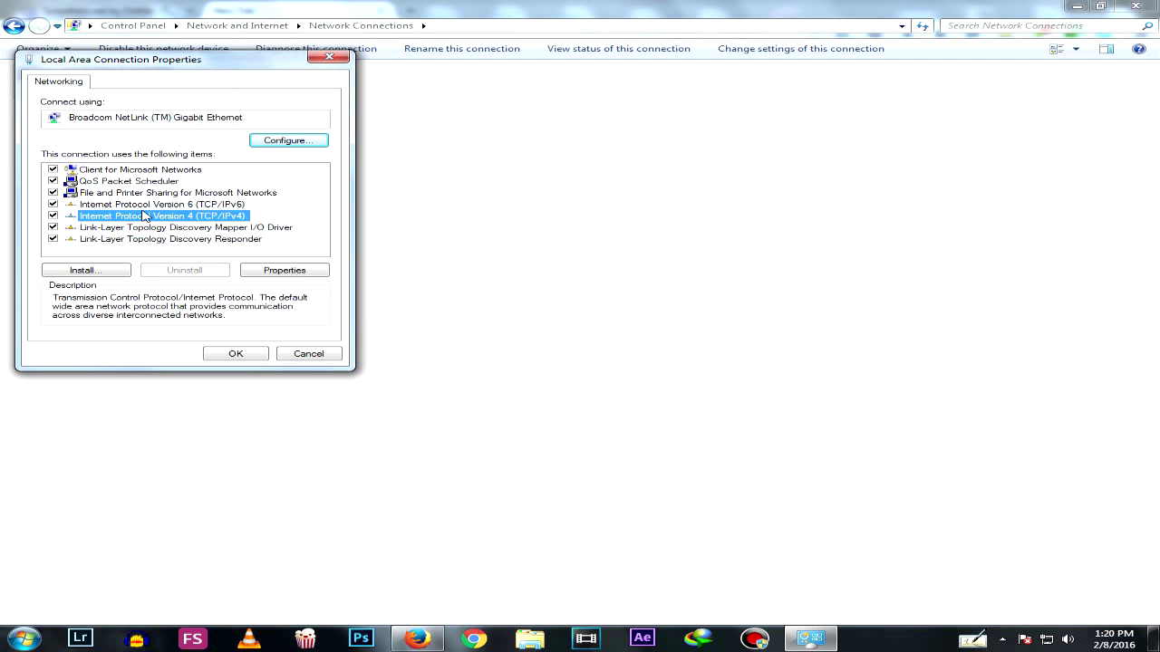
Open the IPv4 properties and switch to 'Use the following IP address'
{"action": "left_click", "coordinate": [296, 271]}
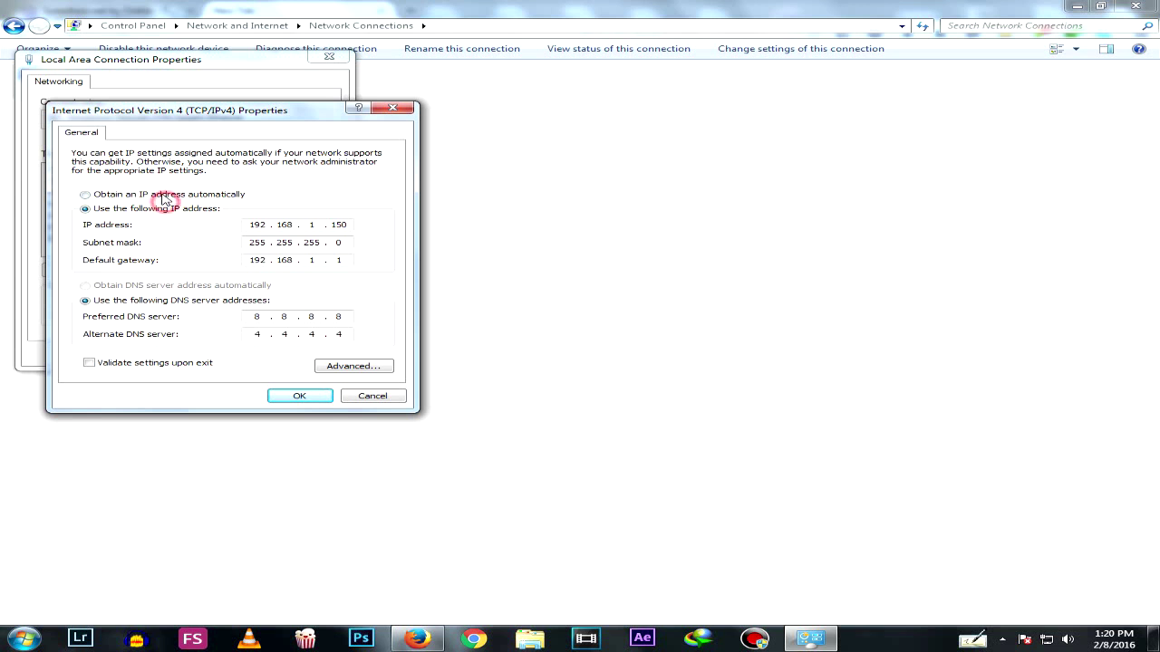
{"action": "left_click", "coordinate": [166, 195]}
{"action": "left_click", "coordinate": [174, 208]}
{"action": "left_click", "coordinate": [186, 196]}
{"action": "left_click", "coordinate": [194, 207]}
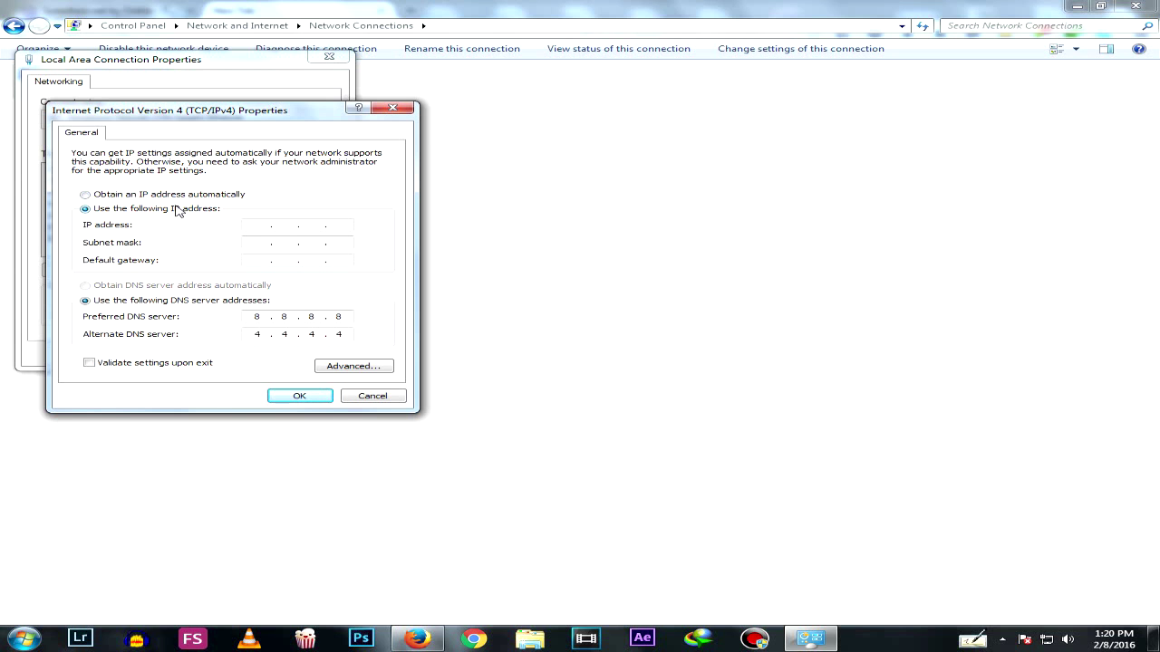
Enter IP 192.168.1.150, subnet mask 255.255.255.0 and default gateway 192.168.1.1
{"action": "left_click", "coordinate": [256, 261]}
{"action": "left_click", "coordinate": [334, 259]}
{"action": "left_click", "coordinate": [261, 241]}
{"action": "left_click", "coordinate": [251, 227]}
{"action": "left_click", "coordinate": [333, 261]}
{"action": "double_click", "coordinate": [332, 261]}
{"action": "left_click", "coordinate": [244, 227]}
{"action": "left_click", "coordinate": [258, 243]}
{"action": "left_click", "coordinate": [336, 224]}
{"action": "type", "text": "150"}
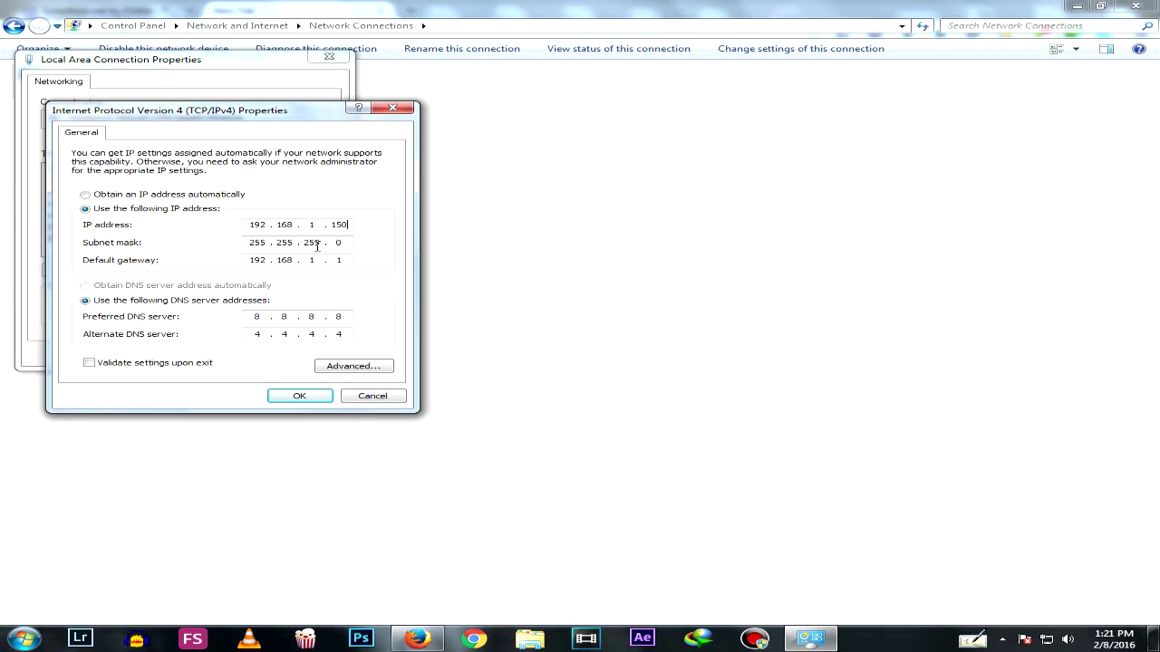
Set DNS servers 8.8.8.8 and 4.4.4.4, apply, recheck the settings, and return to Firefox
{"action": "left_click", "coordinate": [255, 316]}
{"action": "left_click", "coordinate": [296, 397]}
{"action": "left_click", "coordinate": [106, 220]}
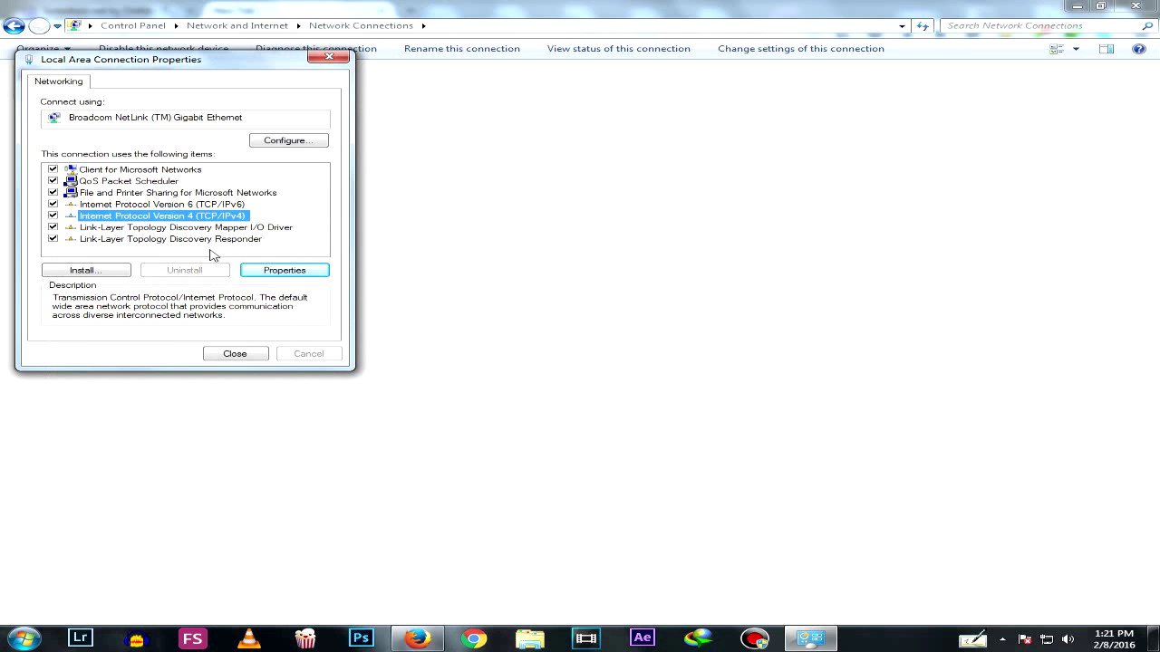
{"action": "left_click", "coordinate": [317, 266]}
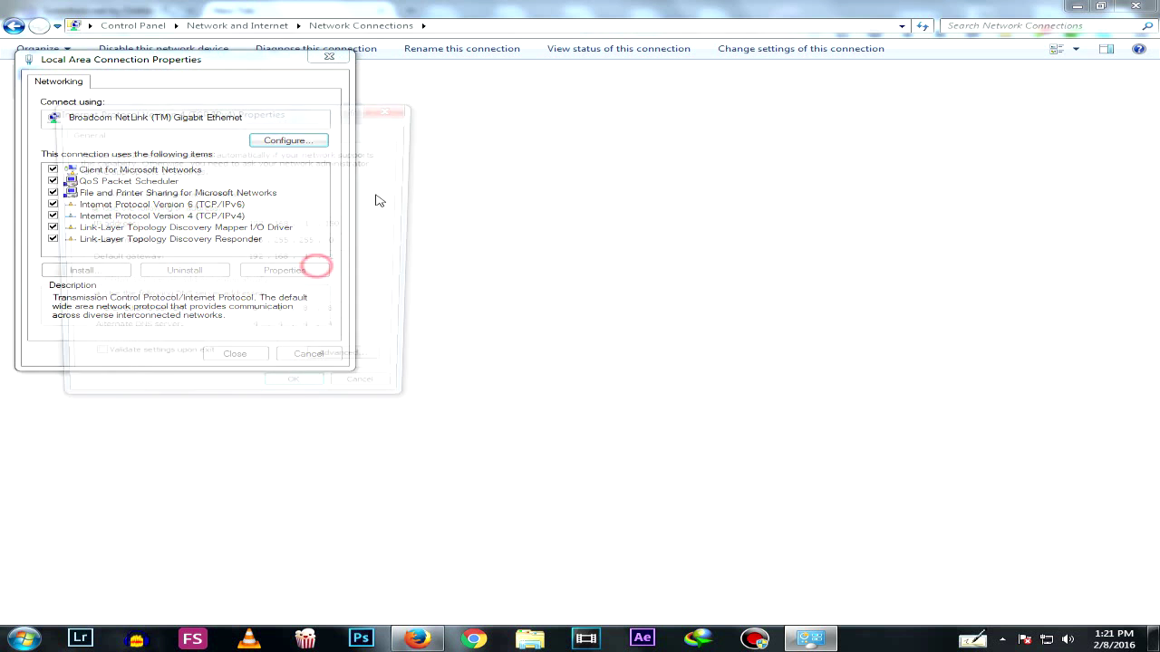
{"action": "left_click", "coordinate": [417, 639]}
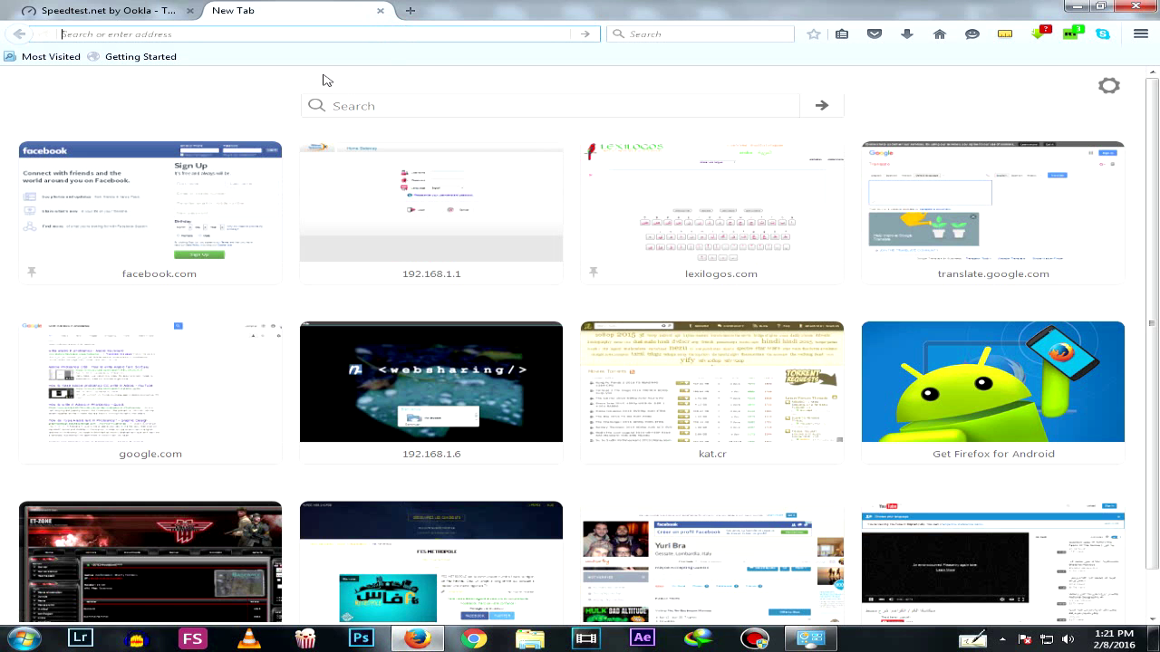
Open the 192.168.1.1 router page and log in with the router username and password
{"action": "left_click", "coordinate": [428, 243]}
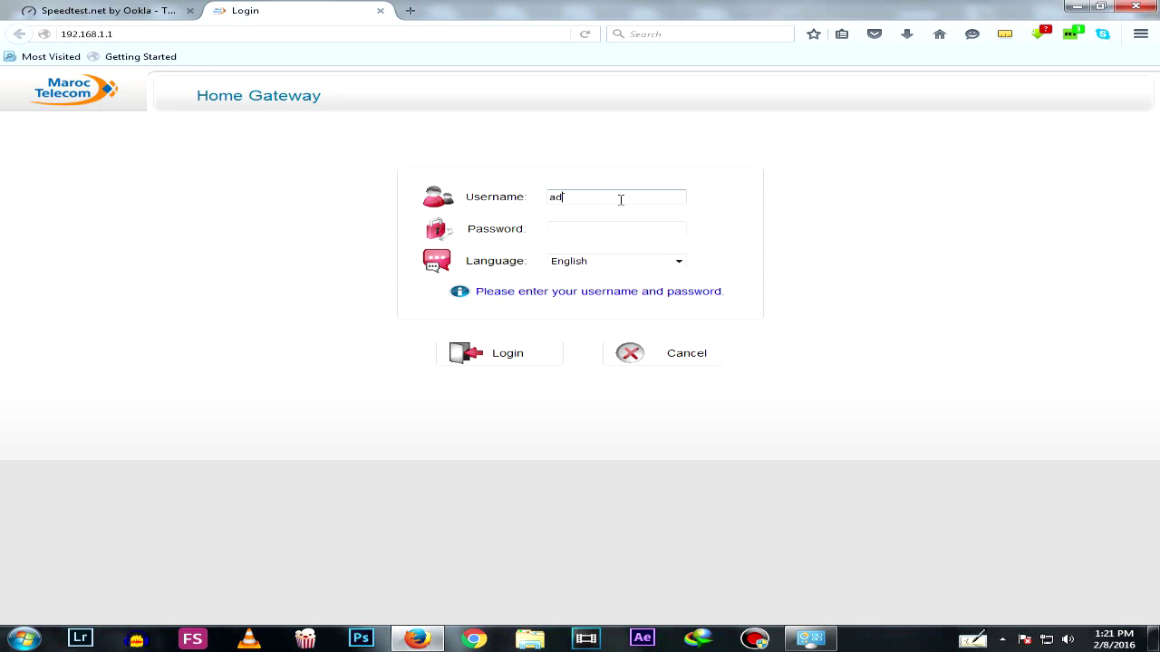
{"action": "key", "text": "Tab"}
{"action": "key", "text": "Return"}
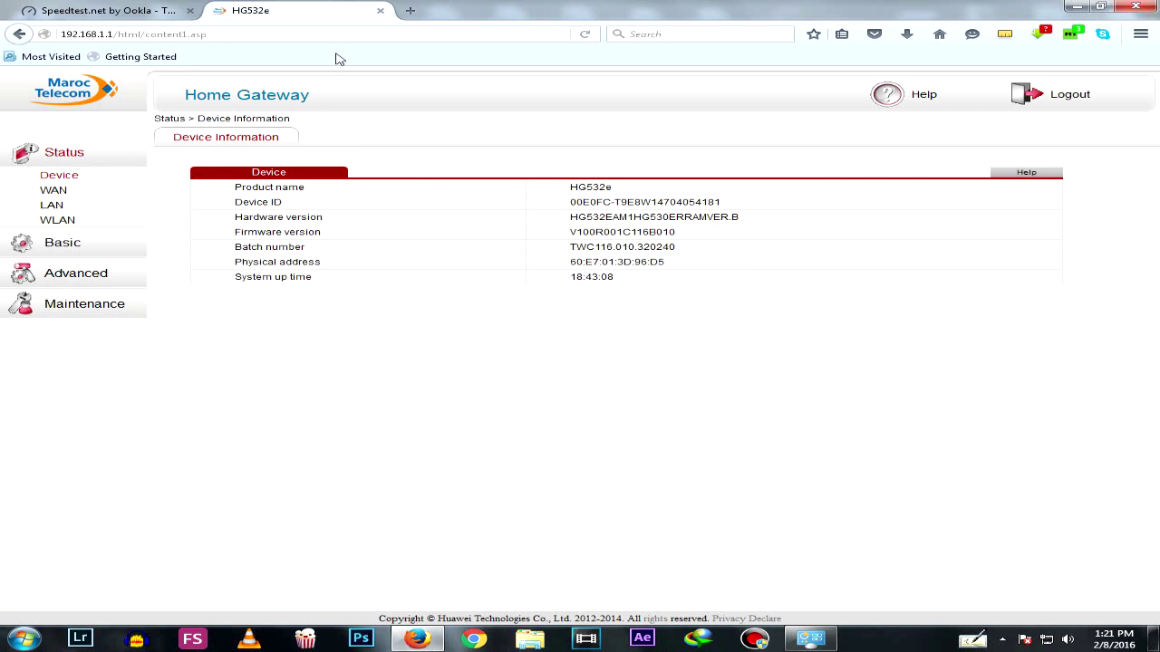
In a new tab, log in to 192.168.1.1 again and go to the Advanced settings
{"action": "left_click", "coordinate": [413, 10]}
{"action": "left_click", "coordinate": [426, 195]}
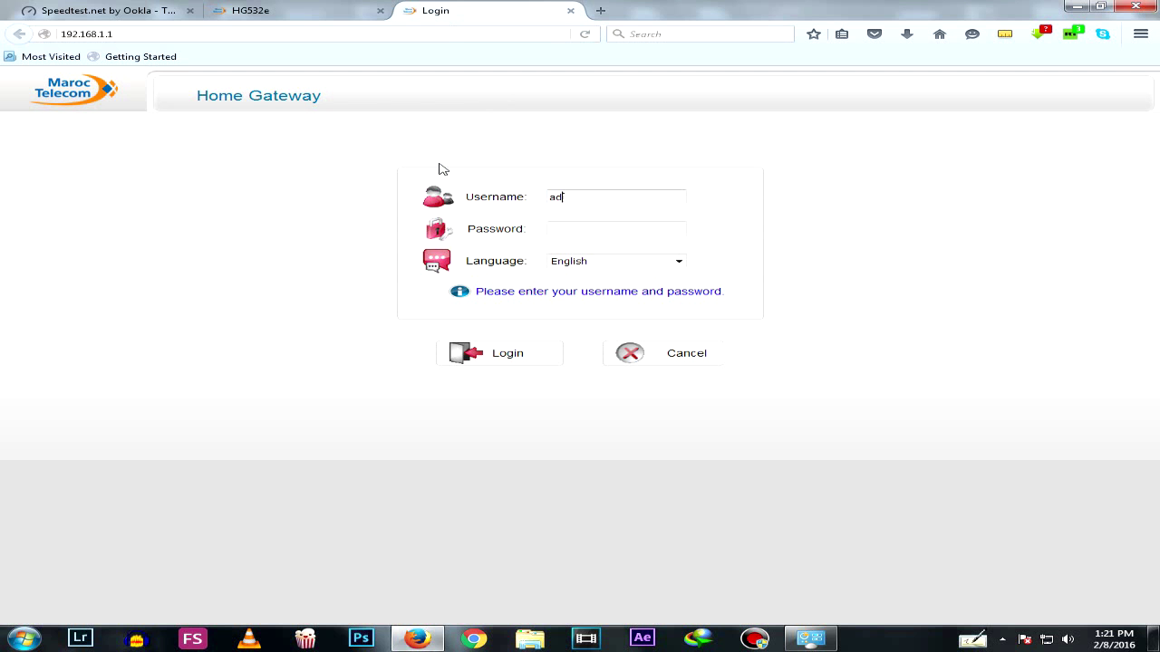
{"action": "key", "text": "Tab"}
{"action": "type", "text": "admin"}
{"action": "key", "text": "Return"}
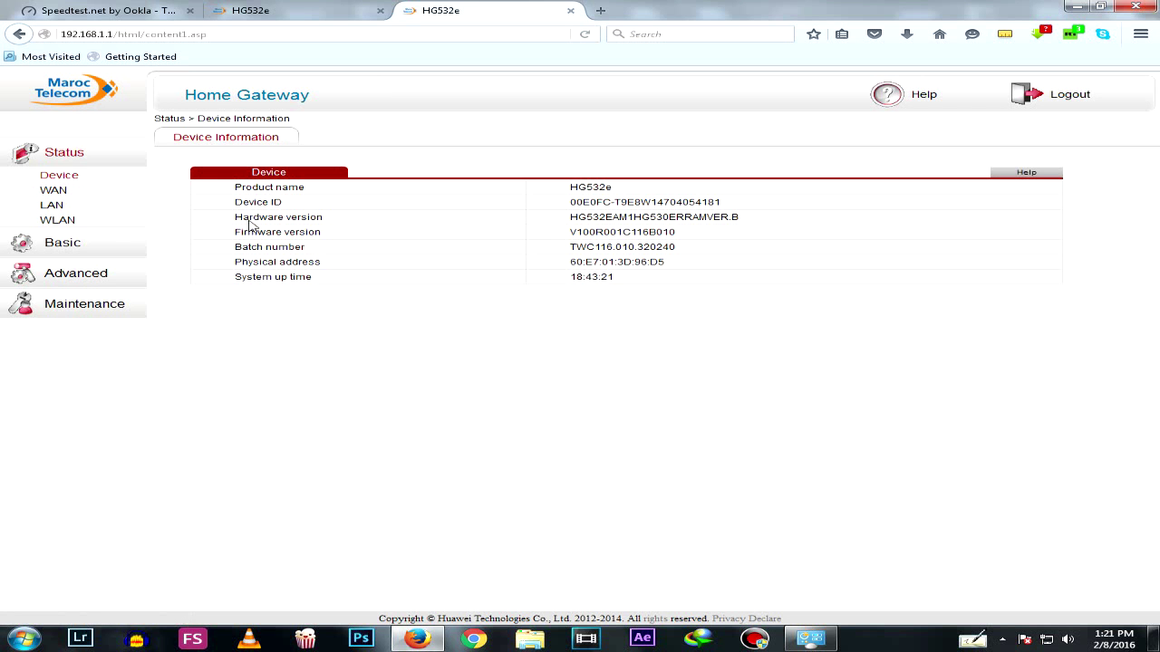
{"action": "left_click", "coordinate": [73, 272]}
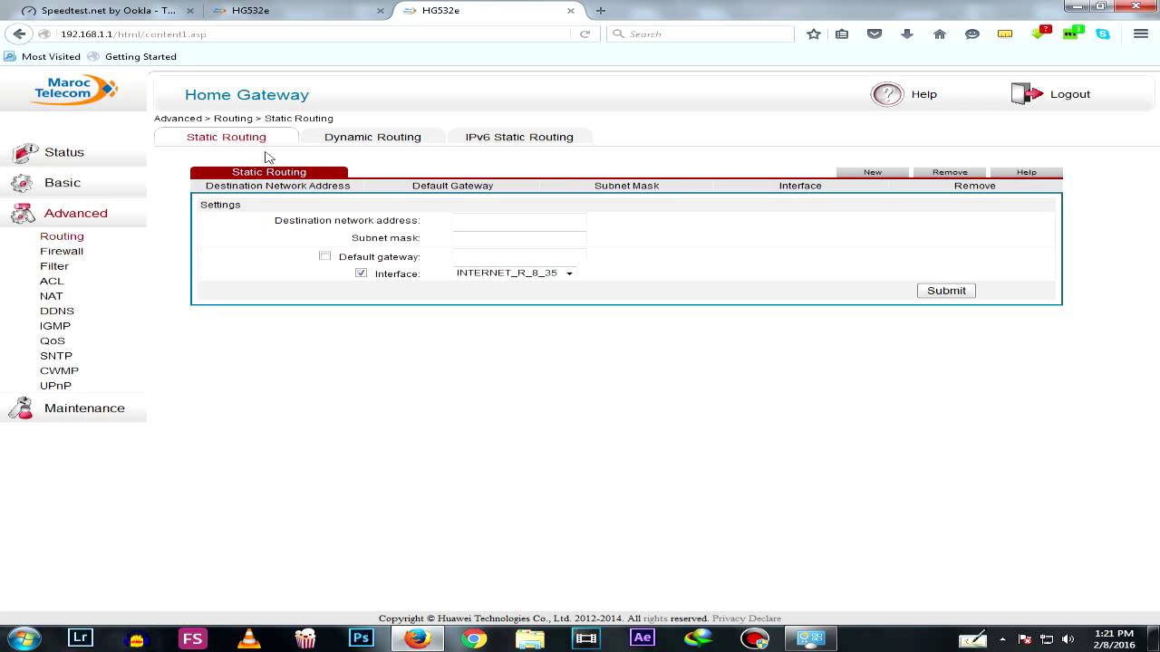
Open QoS under Advanced, toggle Enable off and back on, and select the 3800 bandwidth value
{"action": "left_click", "coordinate": [52, 342]}
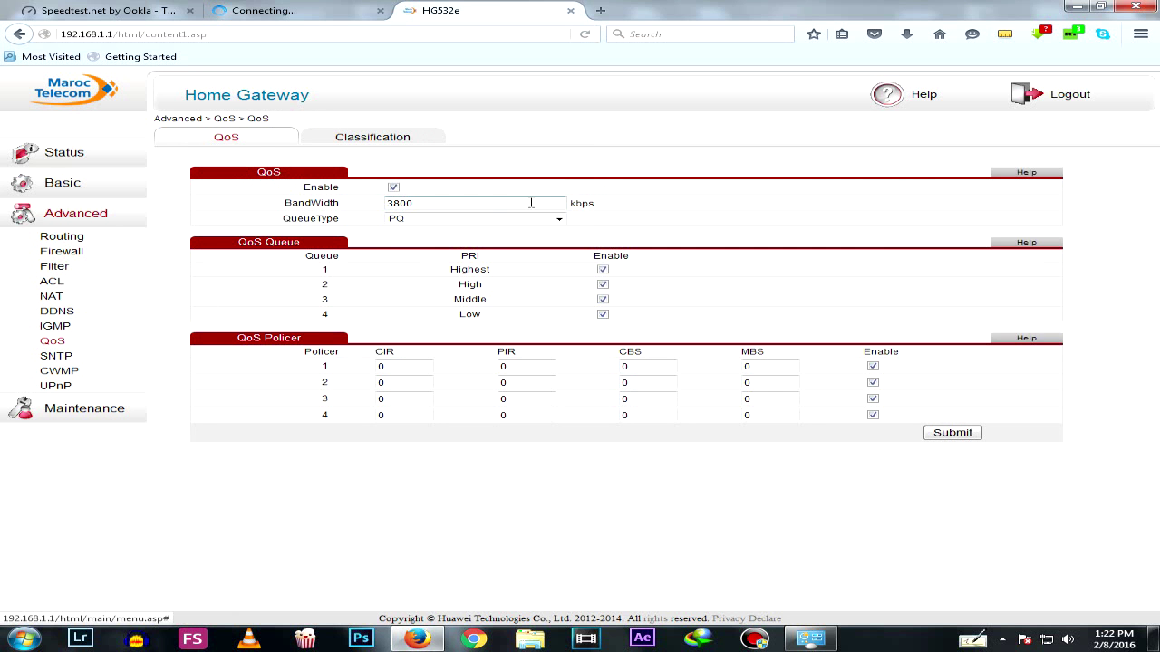
{"action": "left_click", "coordinate": [393, 188]}
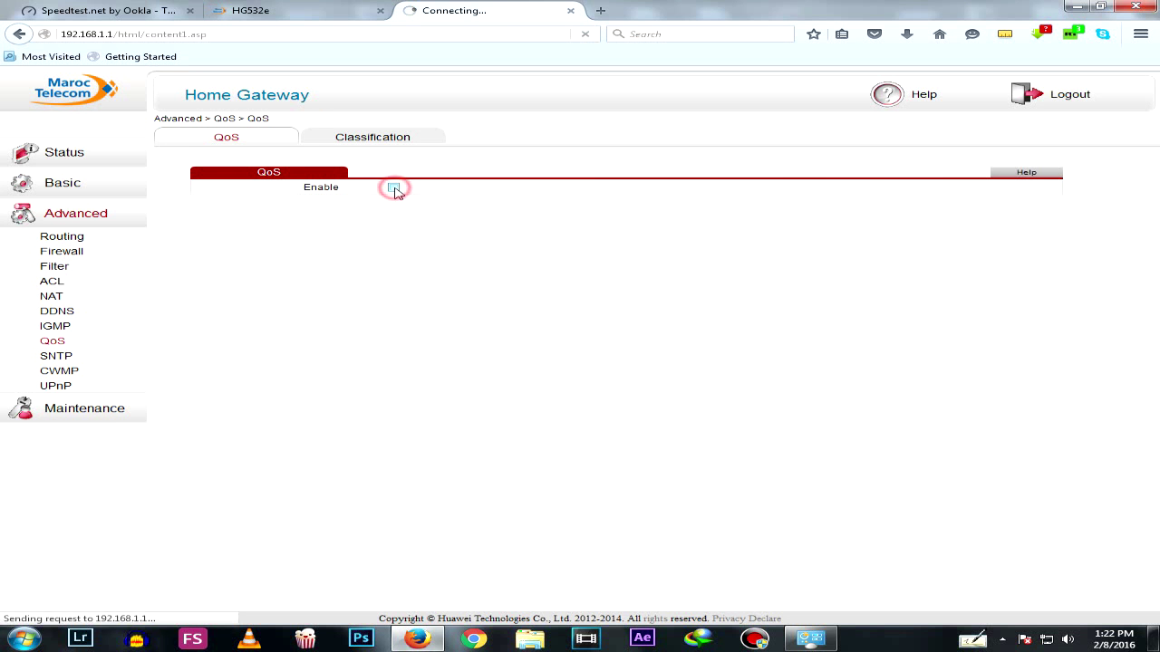
{"action": "left_click", "coordinate": [393, 187]}
{"action": "double_click", "coordinate": [422, 203]}
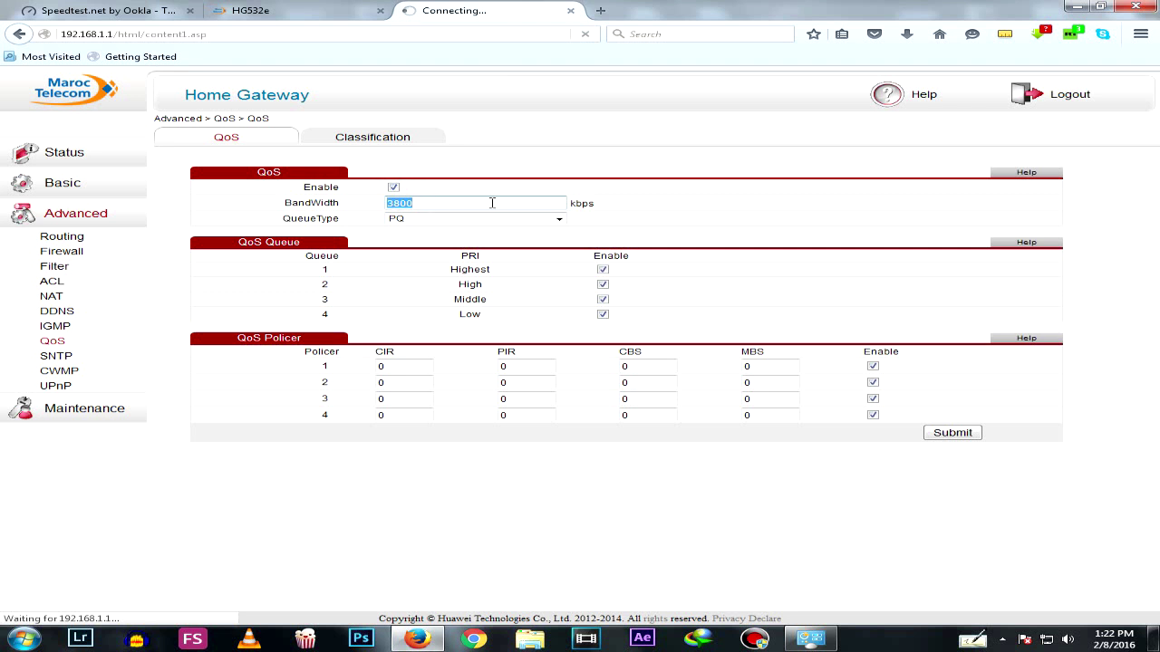
{"action": "double_click", "coordinate": [428, 201]}
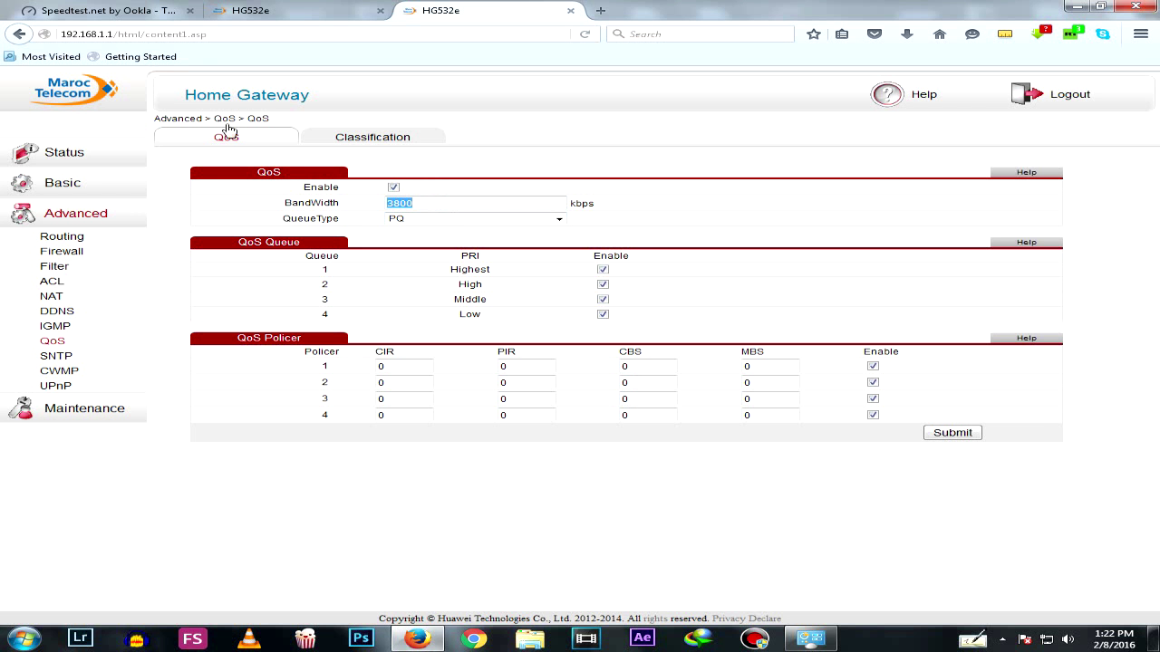
{"action": "left_click", "coordinate": [126, 10]}
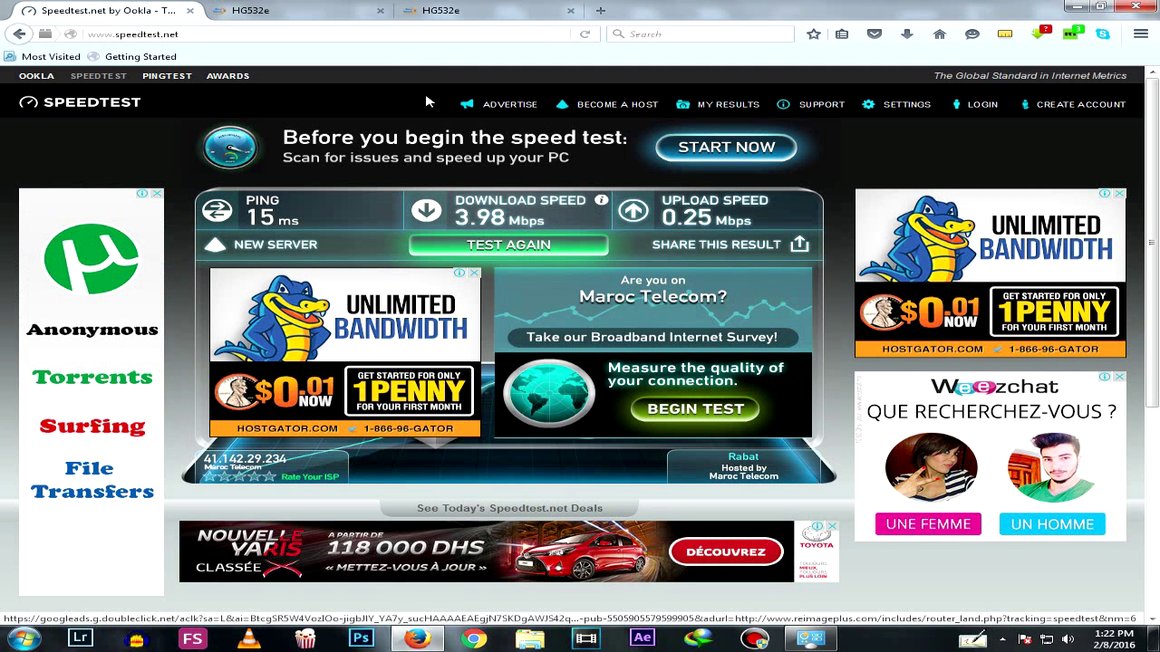
{"action": "left_click", "coordinate": [473, 7]}
{"action": "double_click", "coordinate": [453, 205]}
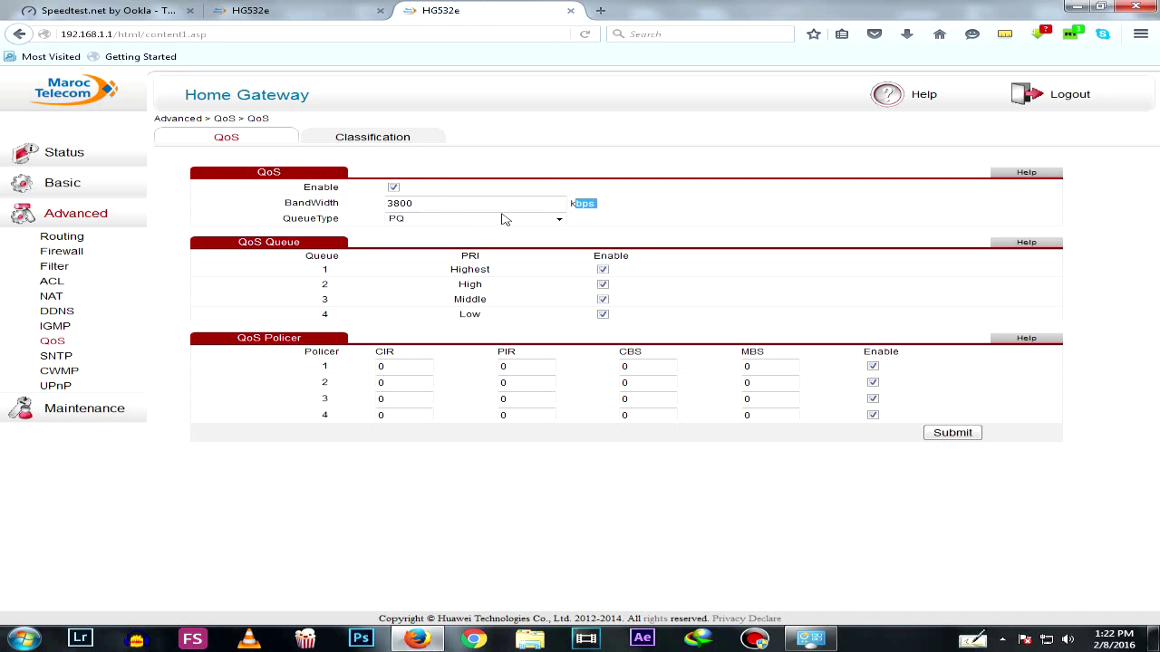
Change the QoS bandwidth to 4000 kbps and keep PQ as the queue type
{"action": "type", "text": "4000"}
{"action": "left_click", "coordinate": [498, 218]}
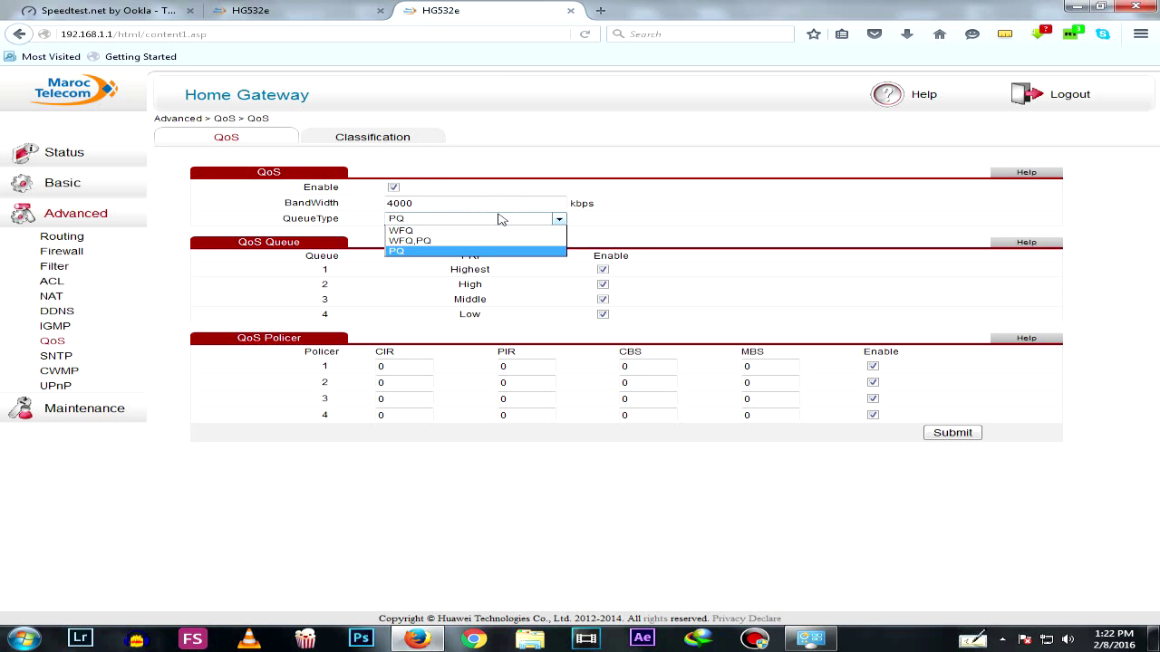
{"action": "left_click", "coordinate": [498, 218]}
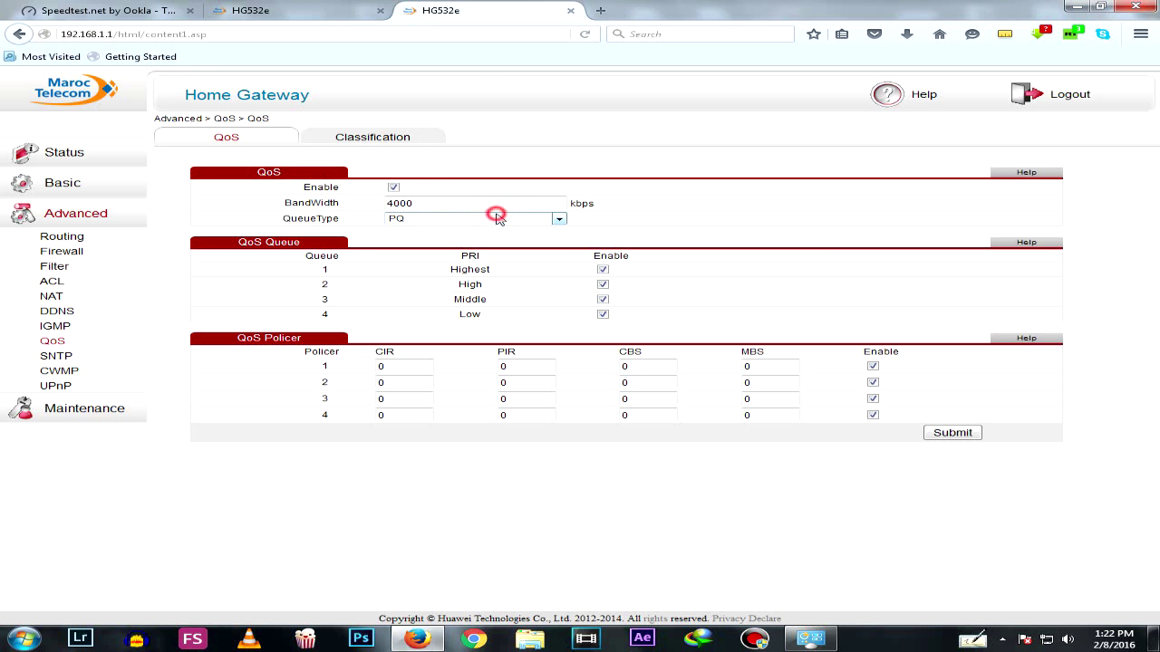
Open the Classification tab and inspect the rule named Anon
{"action": "left_click", "coordinate": [367, 141]}
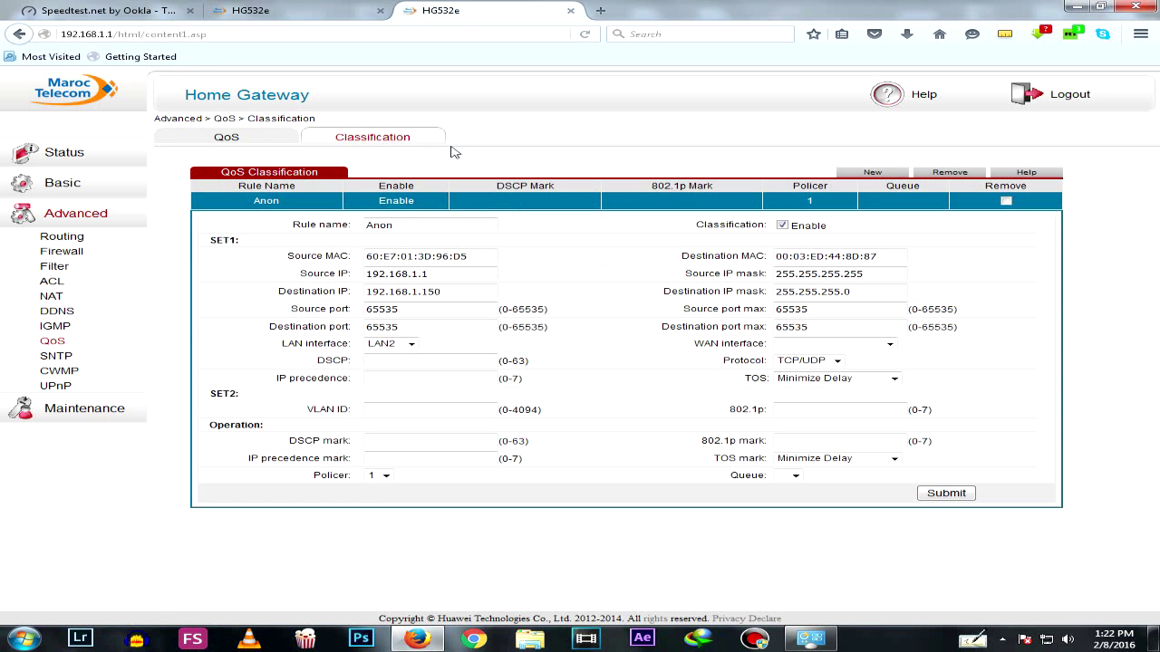
{"action": "left_click", "coordinate": [784, 227]}
{"action": "left_click", "coordinate": [783, 227]}
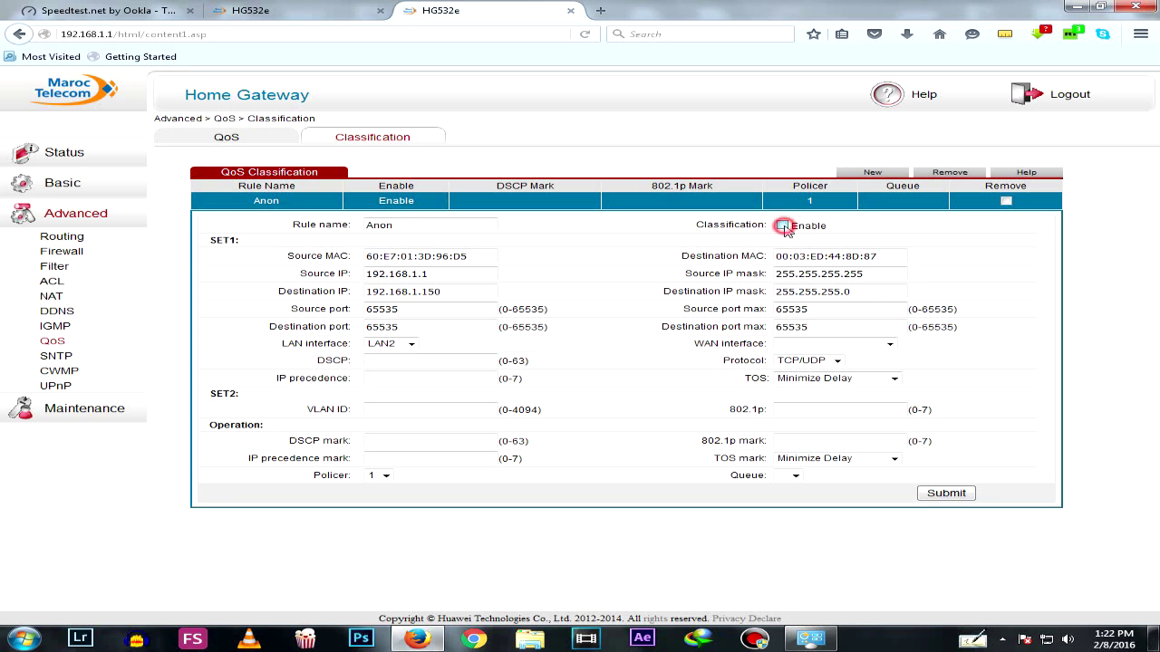
{"action": "left_click", "coordinate": [404, 224]}
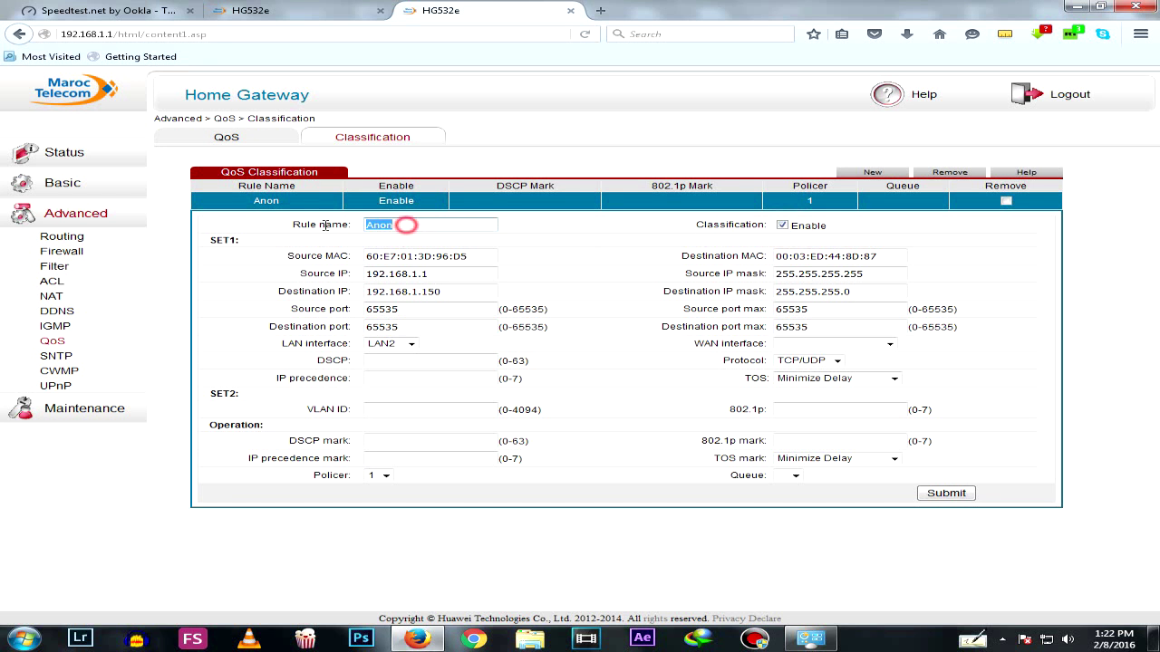
{"action": "double_click", "coordinate": [404, 225]}
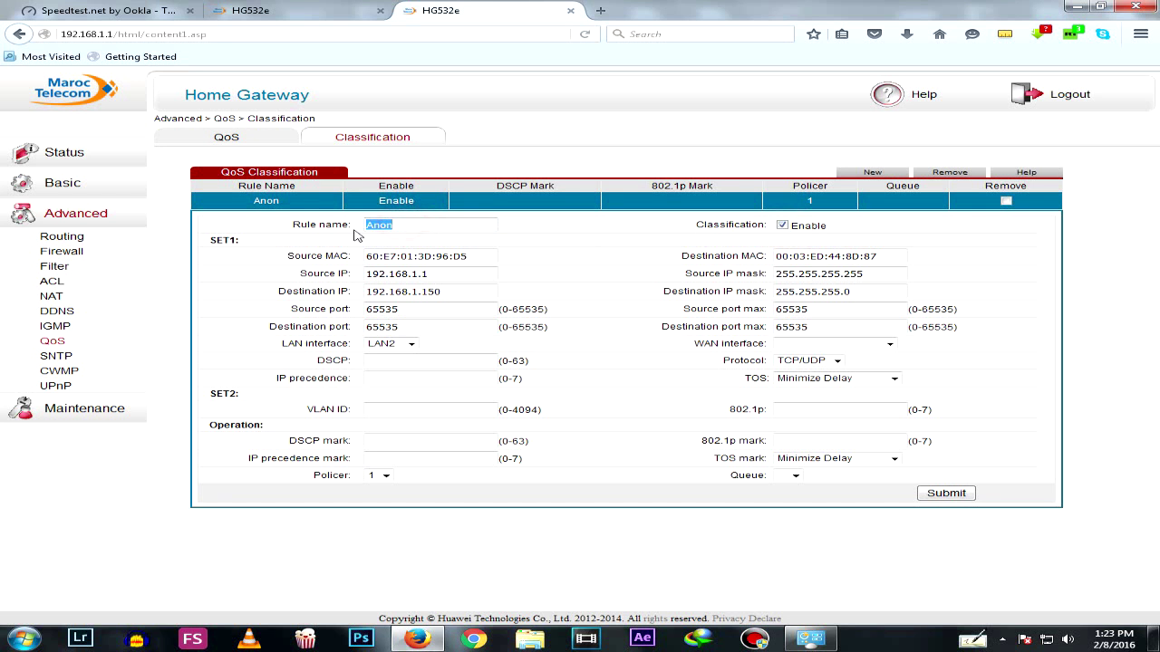
{"action": "left_click", "coordinate": [404, 228]}
Compare the rule's MAC with the router's physical address and check IPs 192.168.1.1 and 192.168.1.150
{"action": "left_click", "coordinate": [319, 18]}
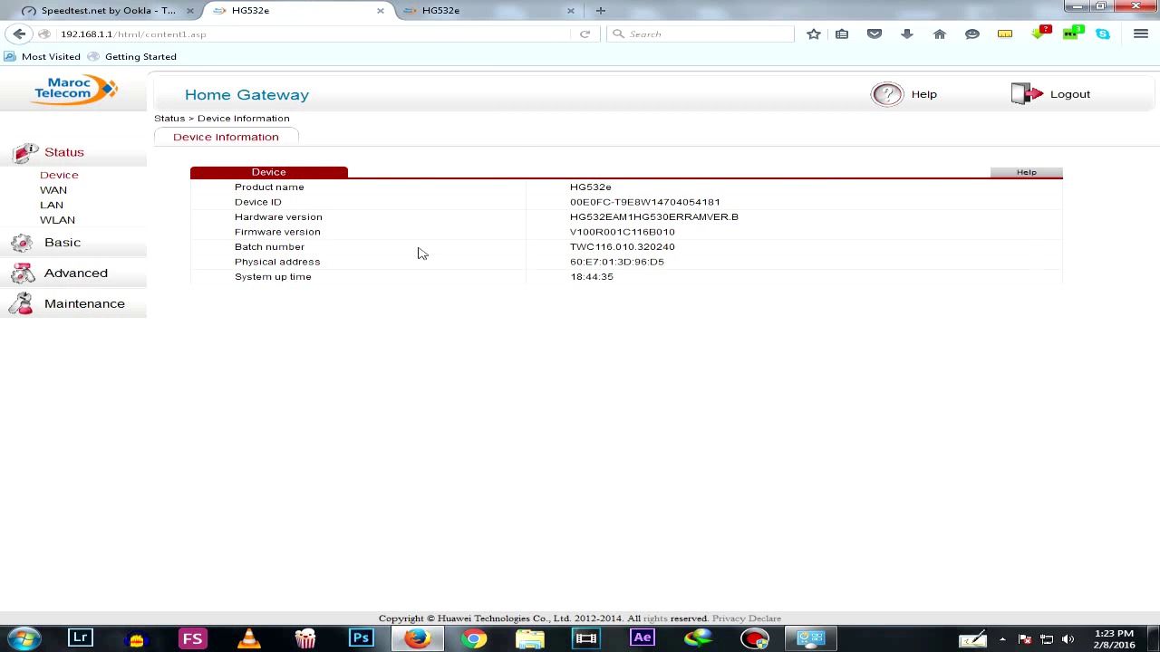
{"action": "left_click_drag", "start_coordinate": [599, 261], "coordinate": [682, 269]}
{"action": "left_click", "coordinate": [482, 9]}
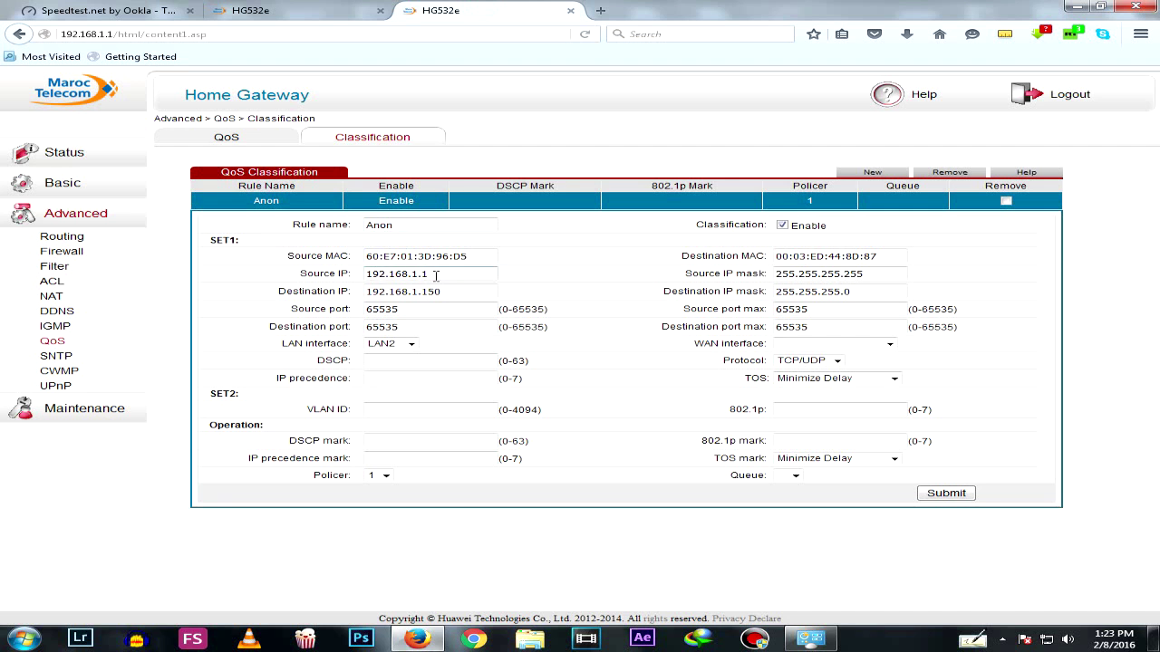
{"action": "double_click", "coordinate": [429, 274]}
{"action": "left_click", "coordinate": [433, 273]}
{"action": "left_click", "coordinate": [453, 290]}
{"action": "left_click", "coordinate": [448, 295]}
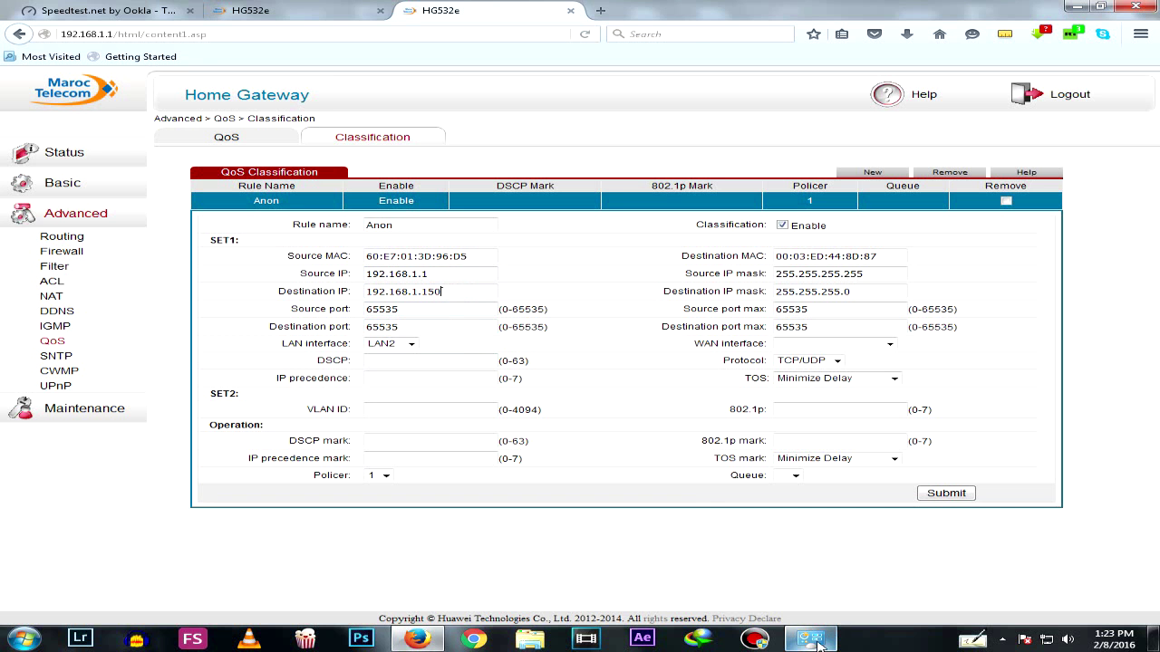
Confirm the PC's IPv4 dialog shows 192.168.1.150, then return to the rule
{"action": "left_click", "coordinate": [809, 638]}
{"action": "left_click", "coordinate": [329, 223]}
{"action": "left_click", "coordinate": [332, 221]}
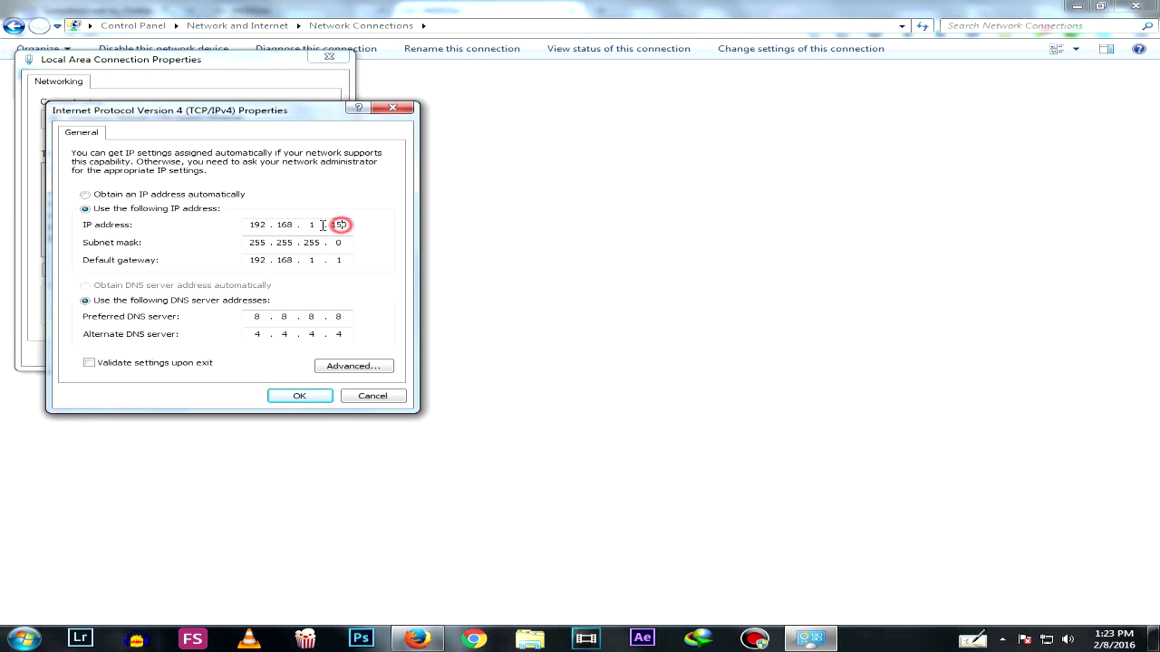
{"action": "left_click", "coordinate": [417, 638]}
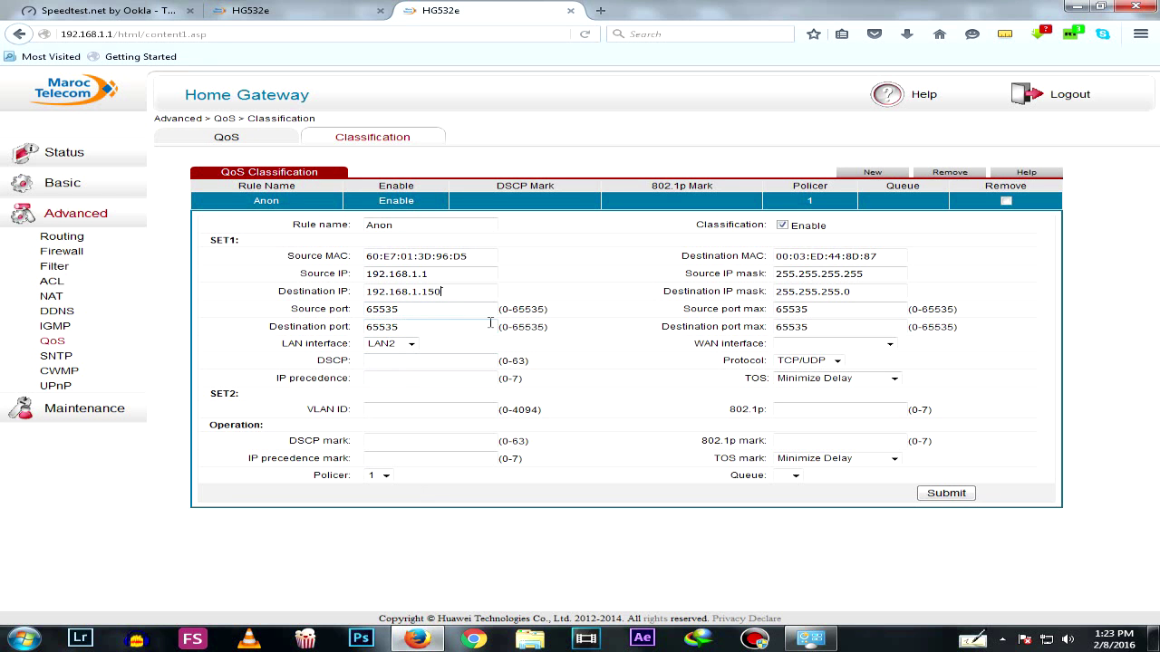
Highlight the Anon rule's 65535 source and destination port values, then open the Start menu
{"action": "left_click_drag", "start_coordinate": [512, 309], "coordinate": [549, 315]}
{"action": "left_click", "coordinate": [381, 331]}
{"action": "left_click_drag", "start_coordinate": [367, 328], "coordinate": [395, 327]}
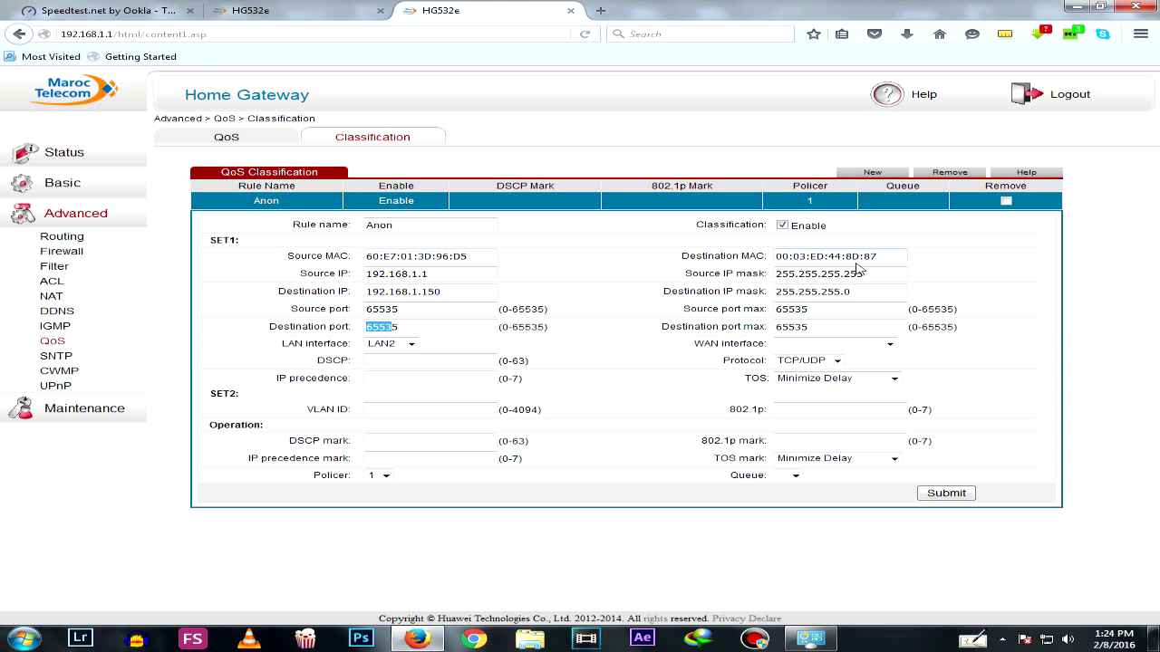
{"action": "key", "text": "super"}
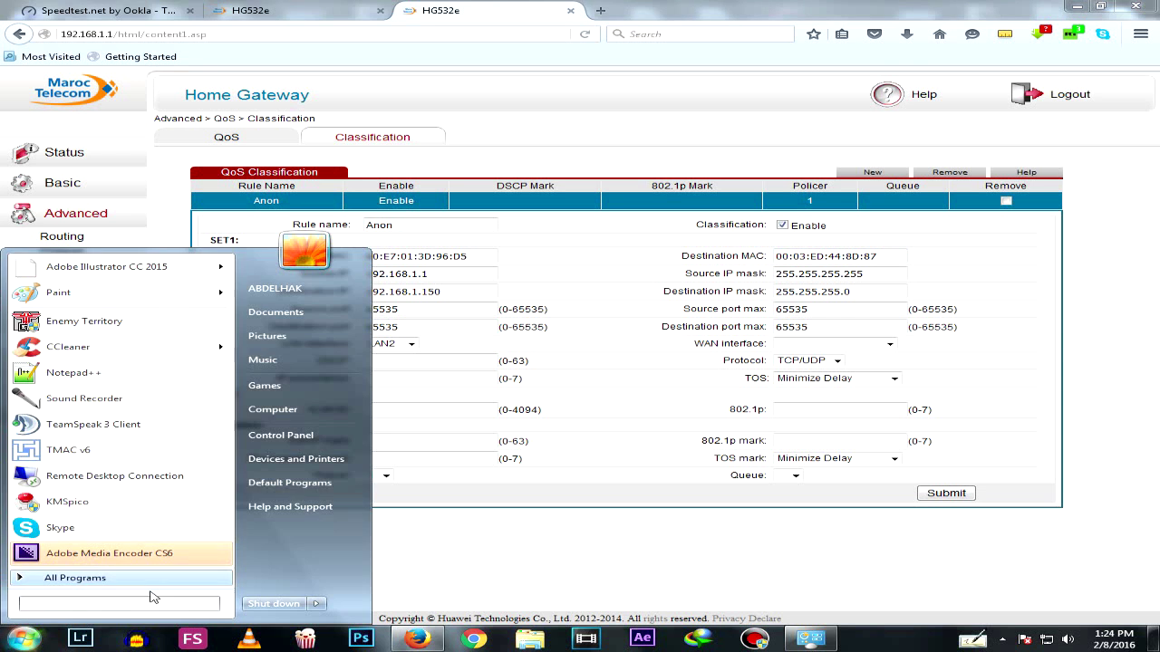
Launch Command Prompt via a cmd search and run ipconfig /all
{"action": "left_click", "coordinate": [145, 603]}
{"action": "type", "text": "c"}
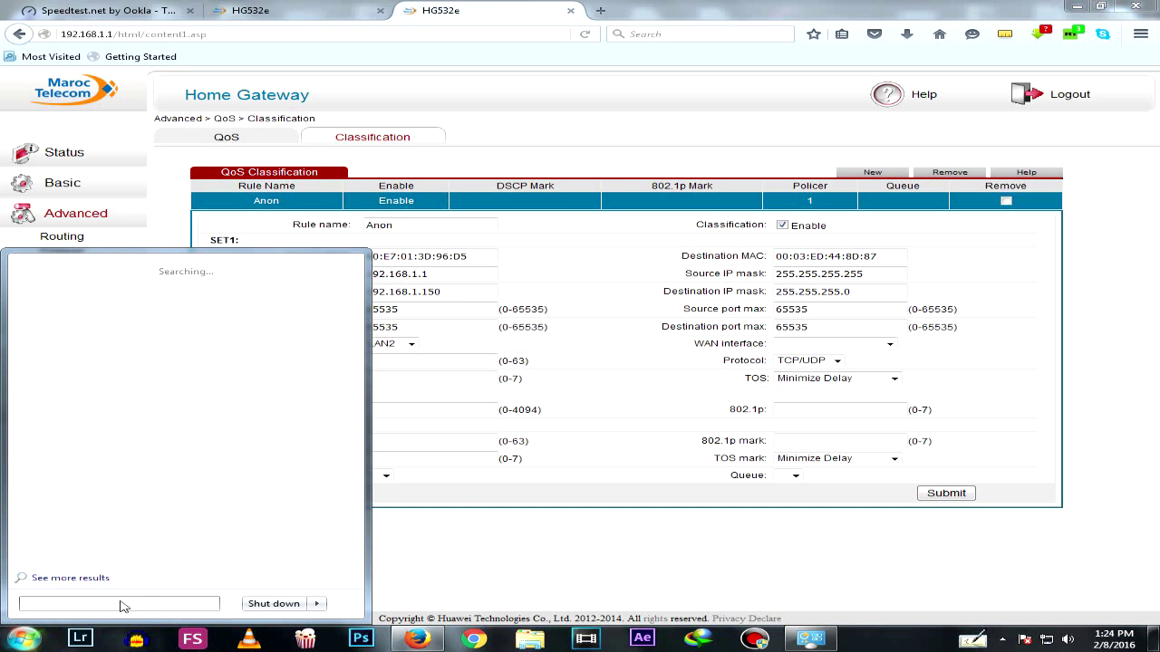
{"action": "type", "text": "md"}
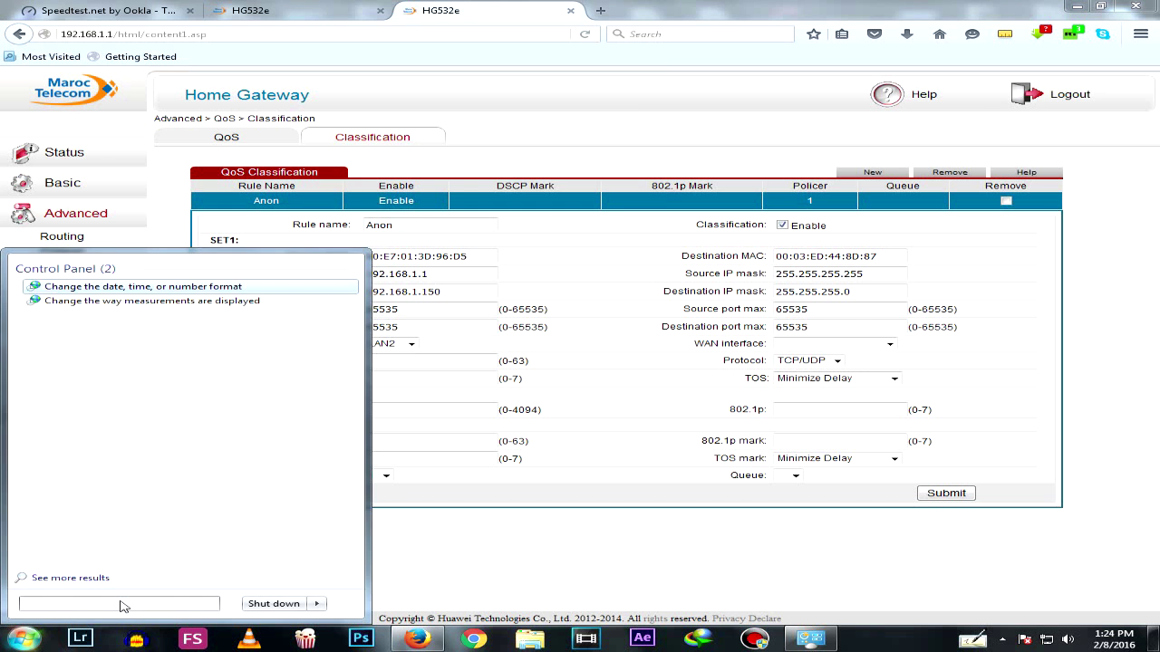
{"action": "key", "text": "Return"}
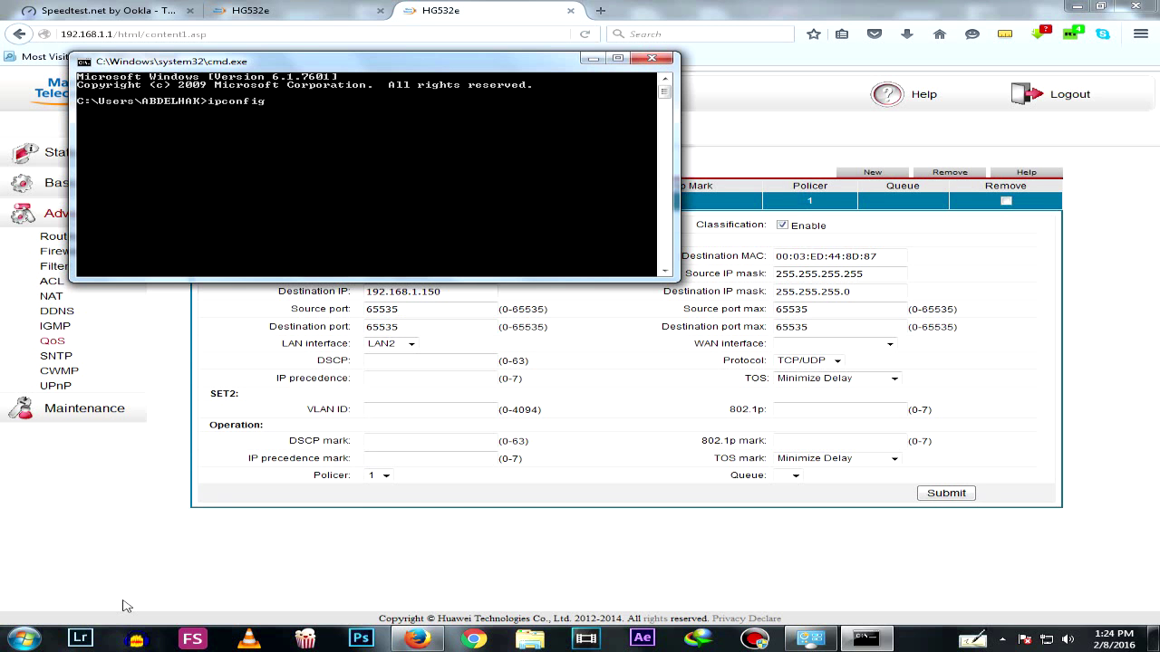
{"action": "type", "text": "ipconfig /all"}
{"action": "key", "text": "Return"}
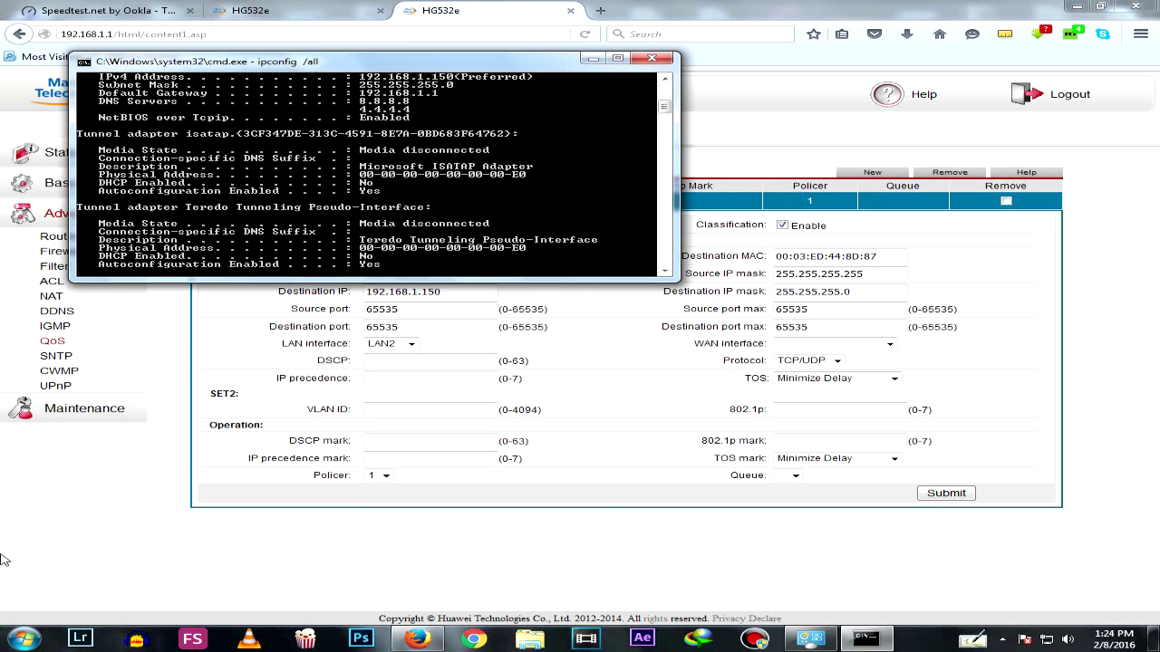
Scroll up to the Ethernet adapter's 192.168.1.150 address and MAC, then return to the browser
{"action": "left_click", "coordinate": [664, 78]}
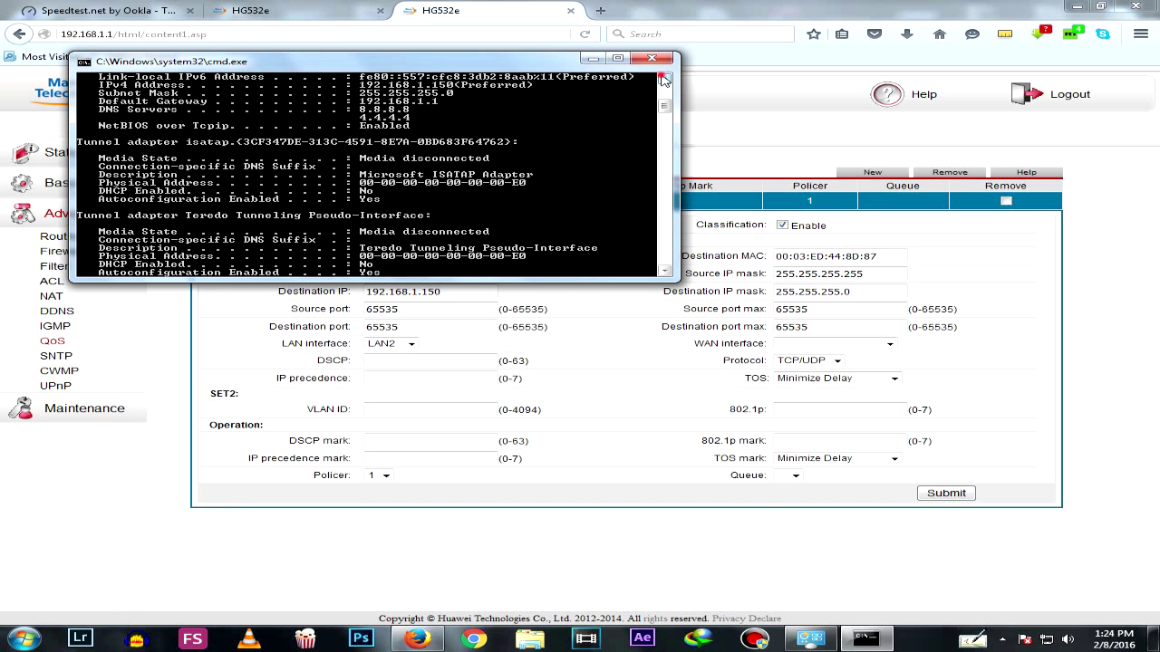
{"action": "left_click", "coordinate": [664, 78]}
{"action": "left_click", "coordinate": [664, 79]}
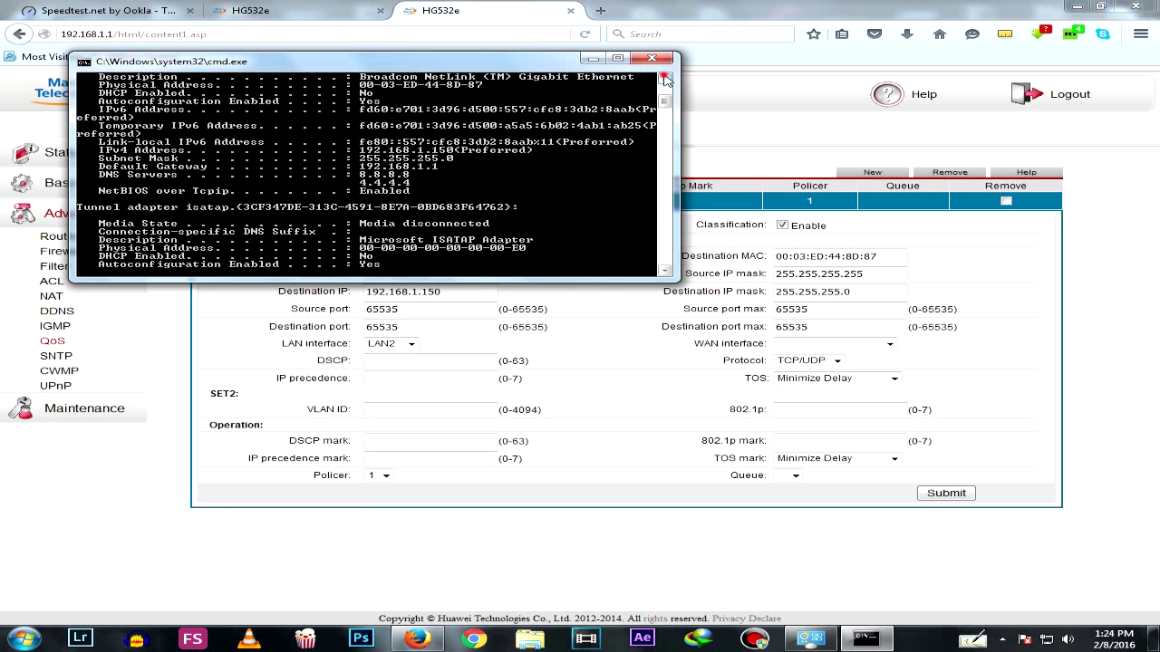
{"action": "left_click", "coordinate": [664, 79]}
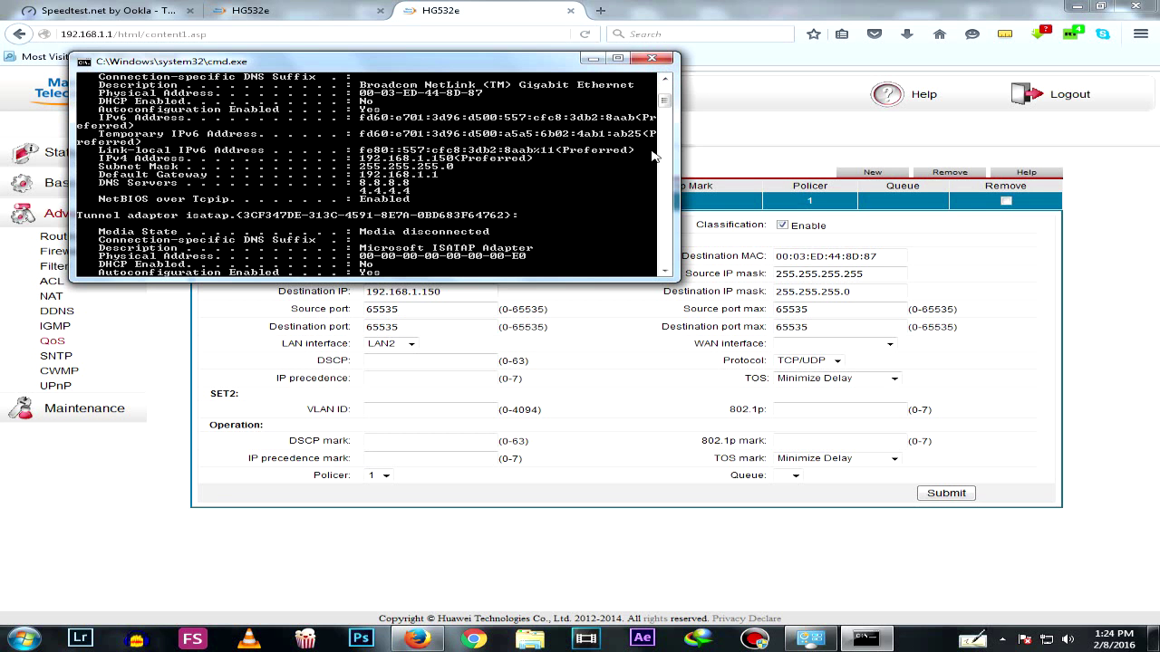
{"action": "left_click", "coordinate": [904, 256]}
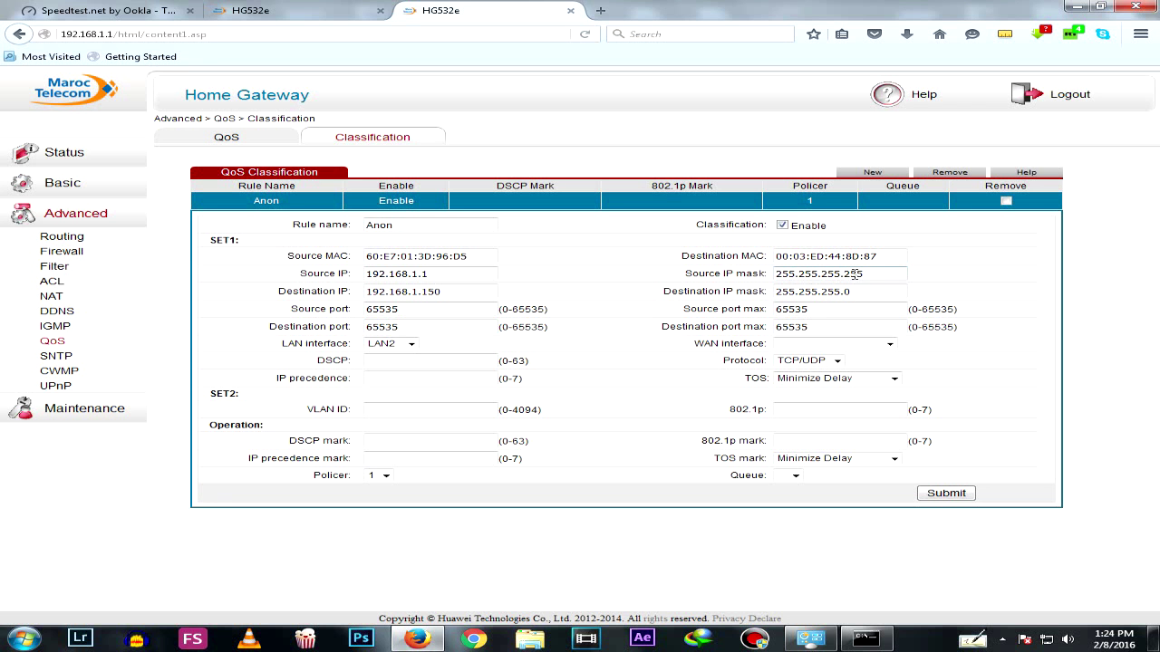
{"action": "left_click", "coordinate": [811, 635]}
{"action": "double_click", "coordinate": [315, 244]}
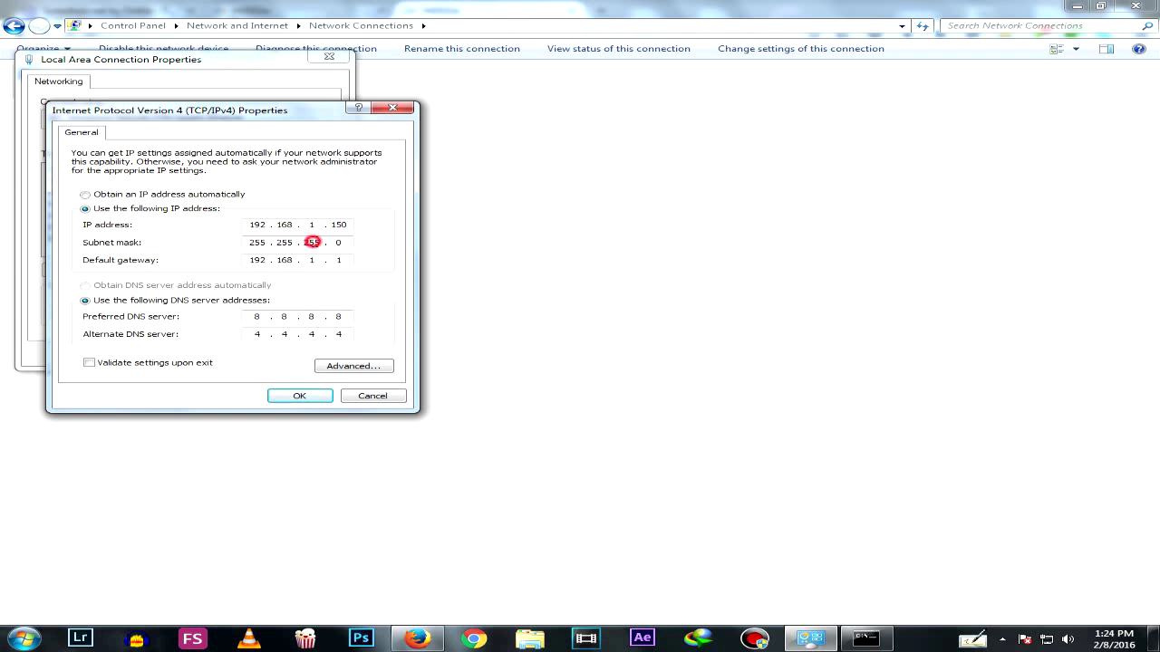
{"action": "left_click", "coordinate": [417, 639]}
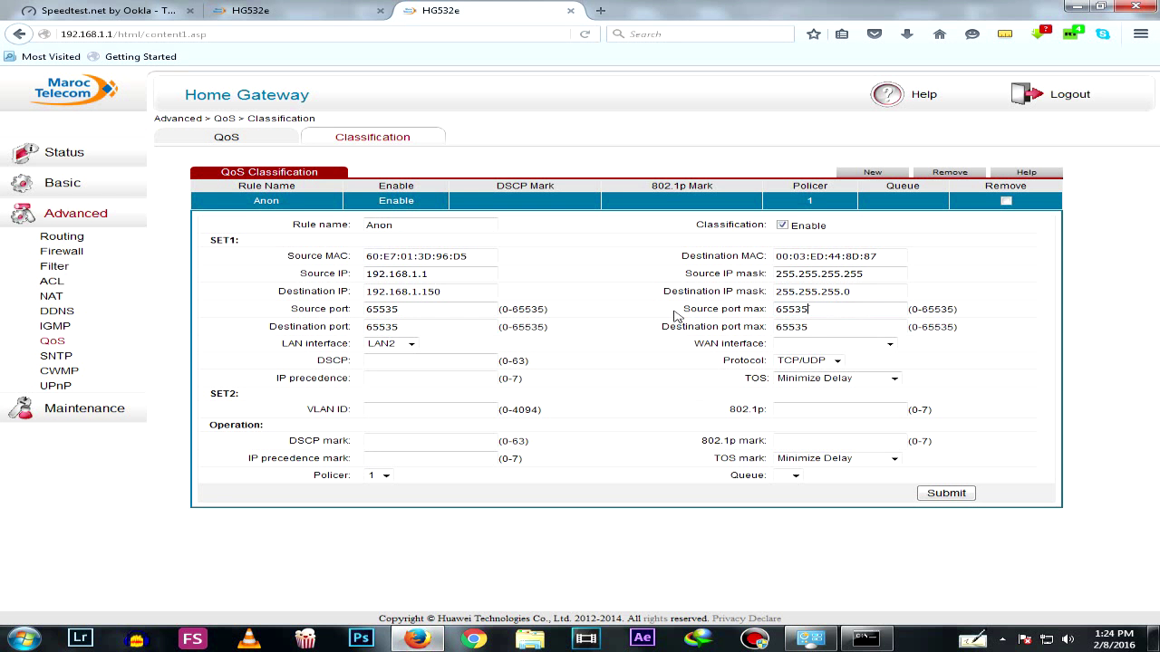
{"action": "left_click", "coordinate": [963, 314]}
{"action": "left_click_drag", "start_coordinate": [922, 308], "coordinate": [950, 309]}
{"action": "left_click", "coordinate": [938, 312]}
{"action": "left_click", "coordinate": [938, 330]}
{"action": "left_click_drag", "start_coordinate": [926, 328], "coordinate": [948, 328]}
{"action": "left_click", "coordinate": [868, 315]}
{"action": "left_click", "coordinate": [834, 361]}
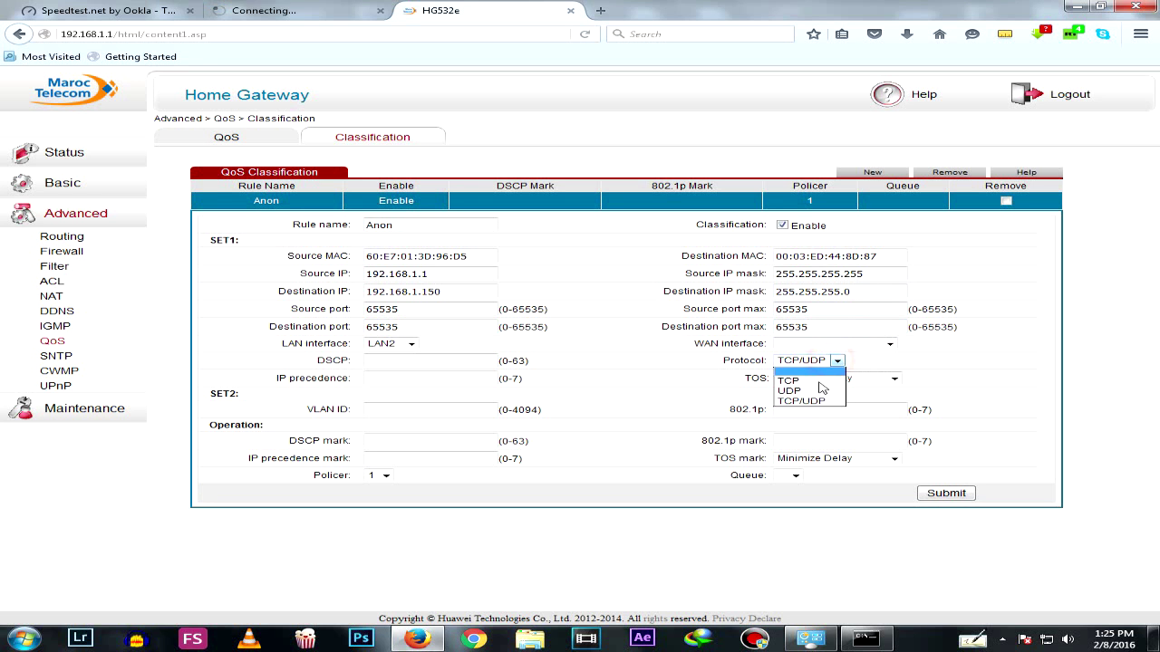
{"action": "left_click", "coordinate": [815, 403]}
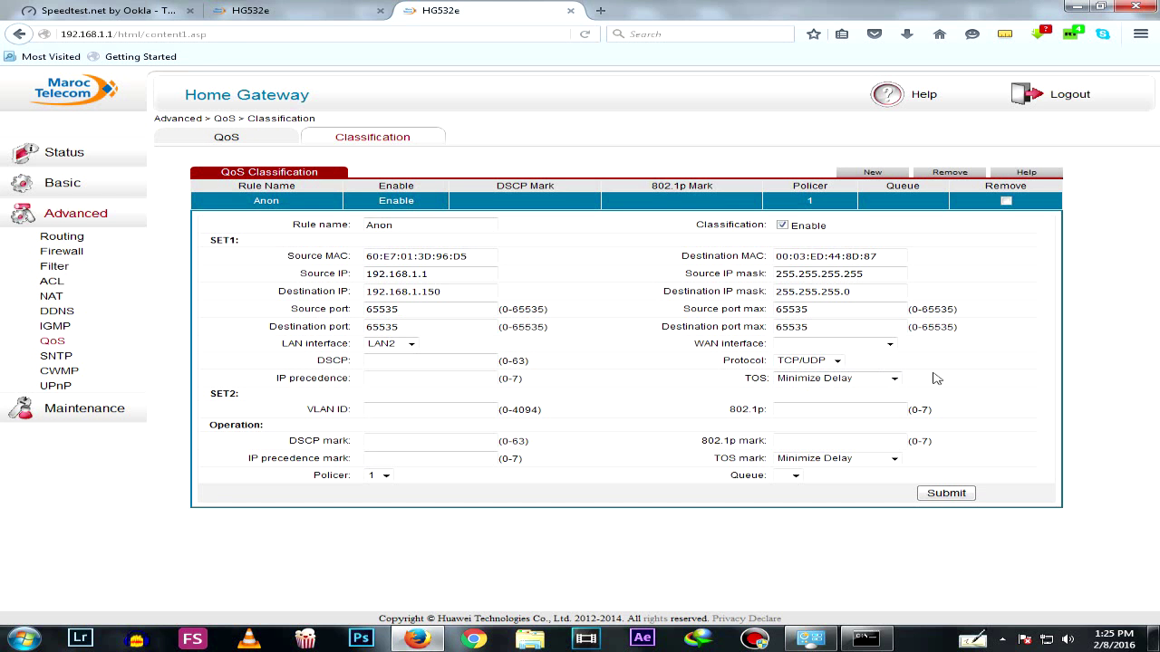
{"action": "left_click", "coordinate": [899, 379]}
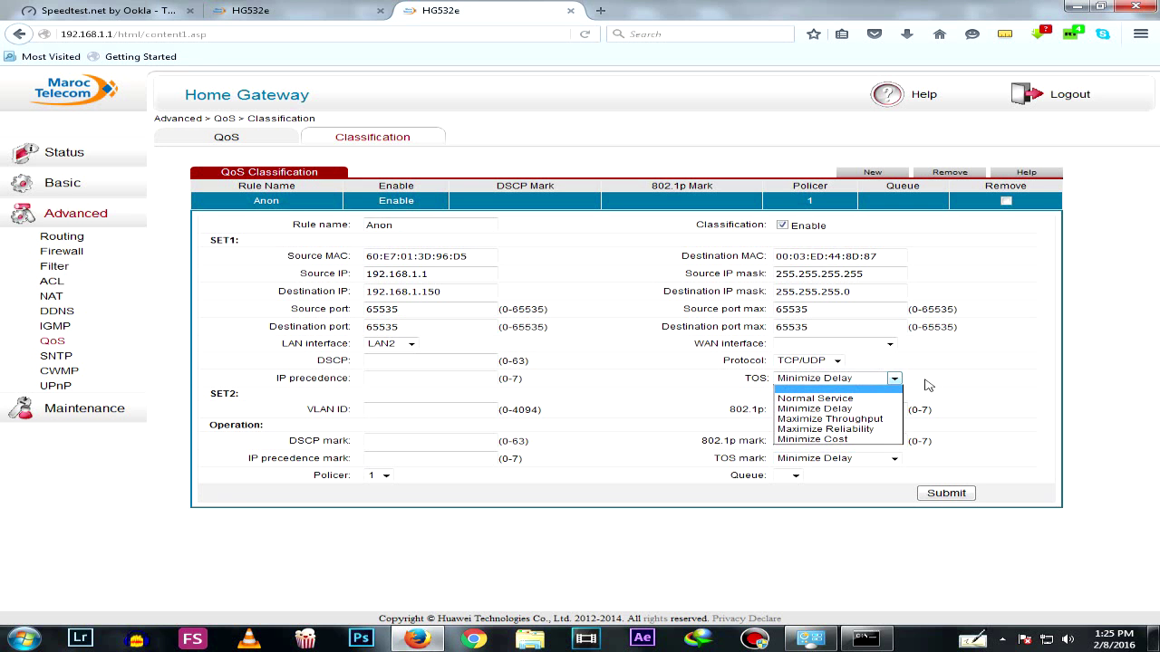
{"action": "left_click", "coordinate": [928, 386]}
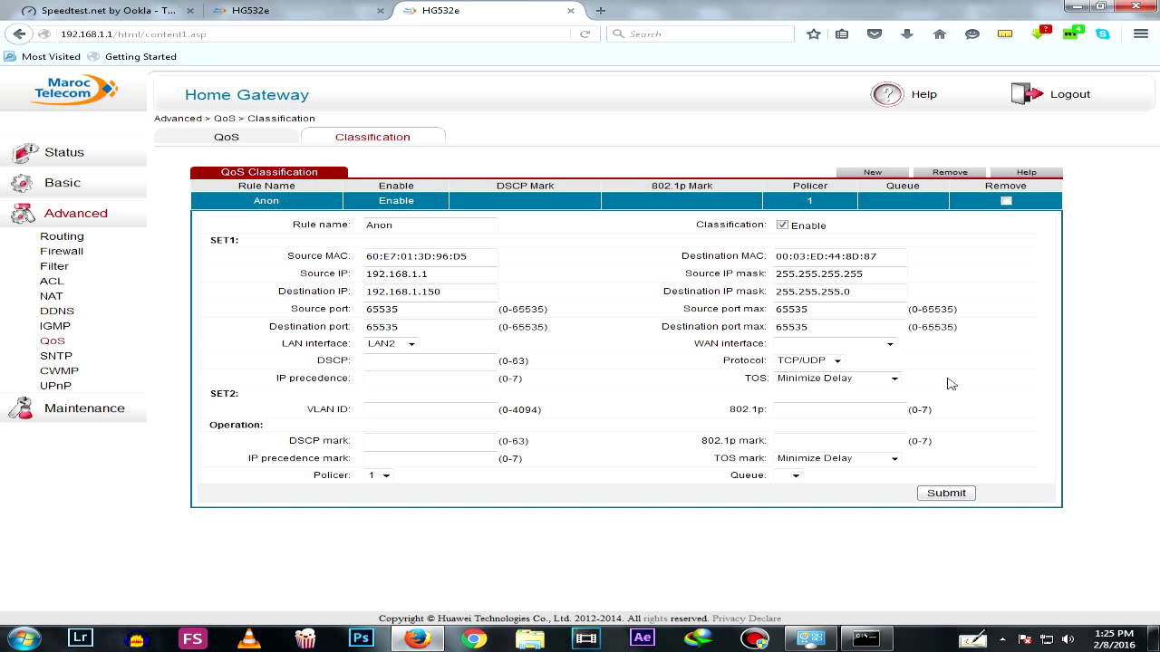
{"action": "left_click", "coordinate": [893, 379]}
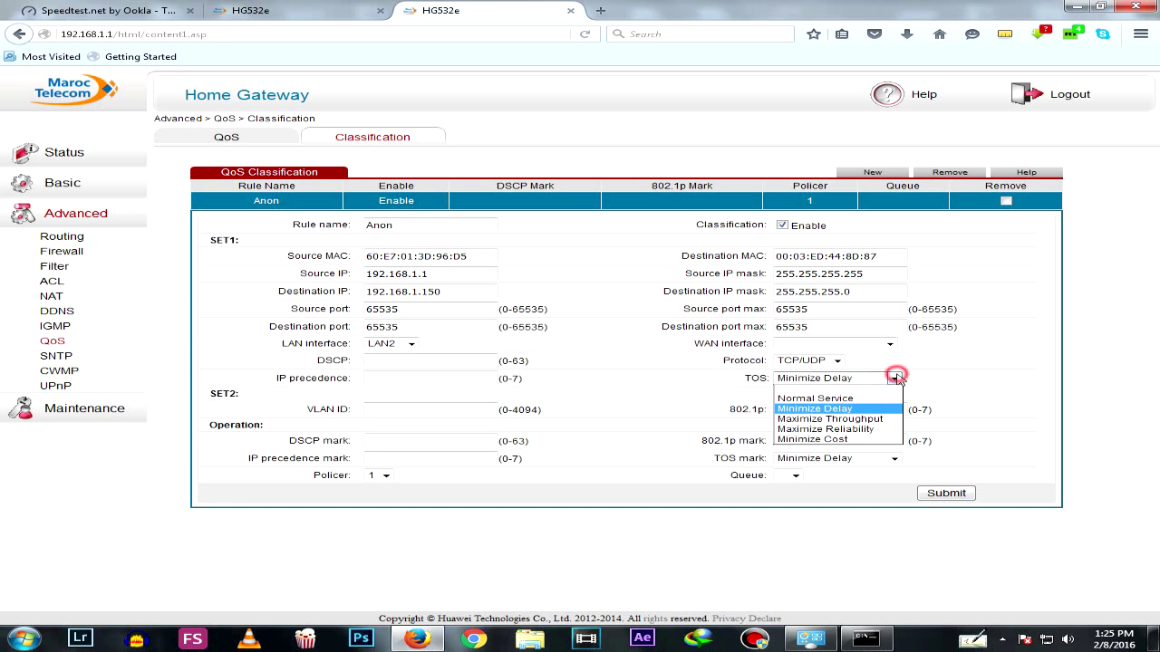
{"action": "left_click", "coordinate": [870, 420]}
{"action": "left_click", "coordinate": [894, 459]}
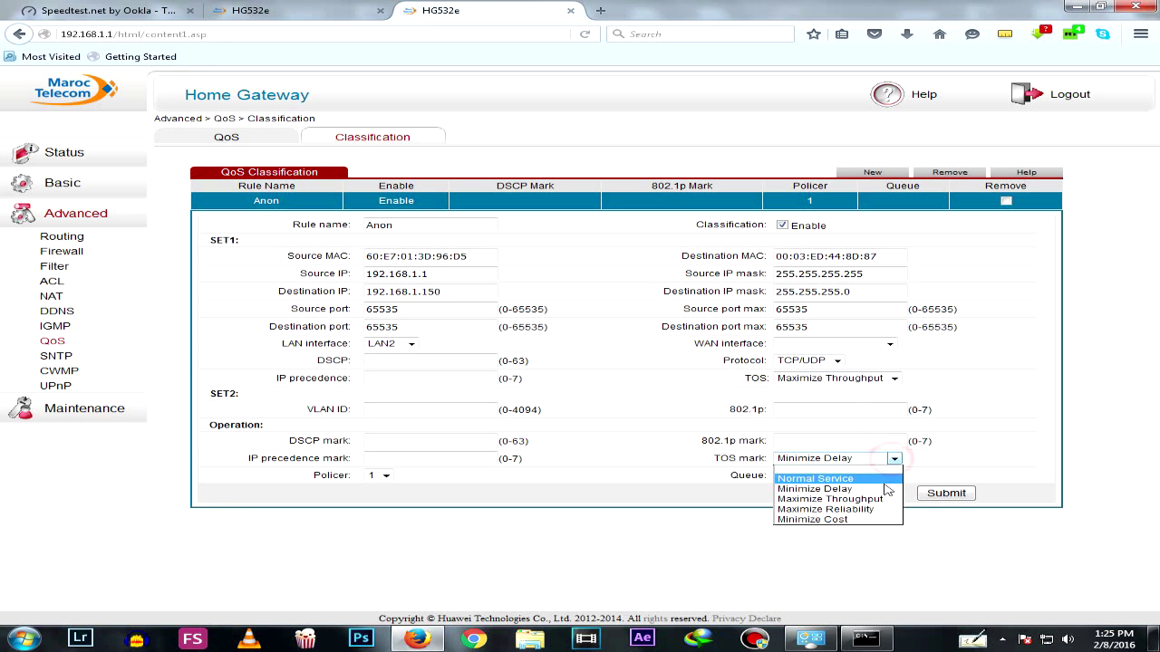
{"action": "left_click", "coordinate": [872, 499]}
{"action": "left_click", "coordinate": [893, 379]}
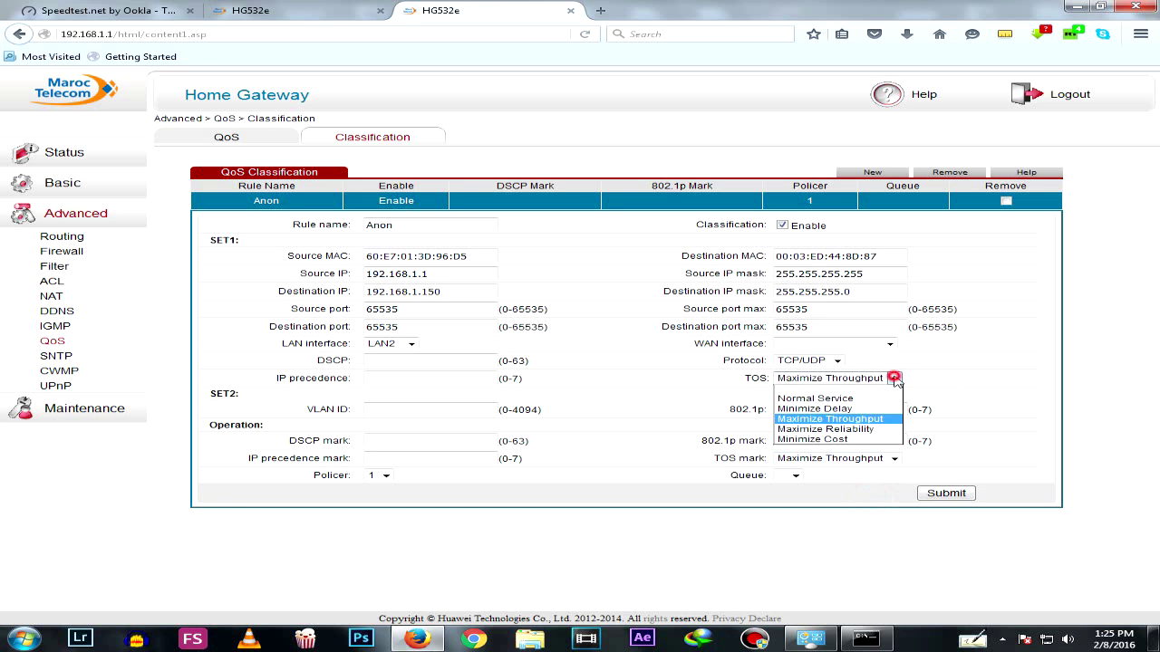
{"action": "left_click", "coordinate": [863, 421]}
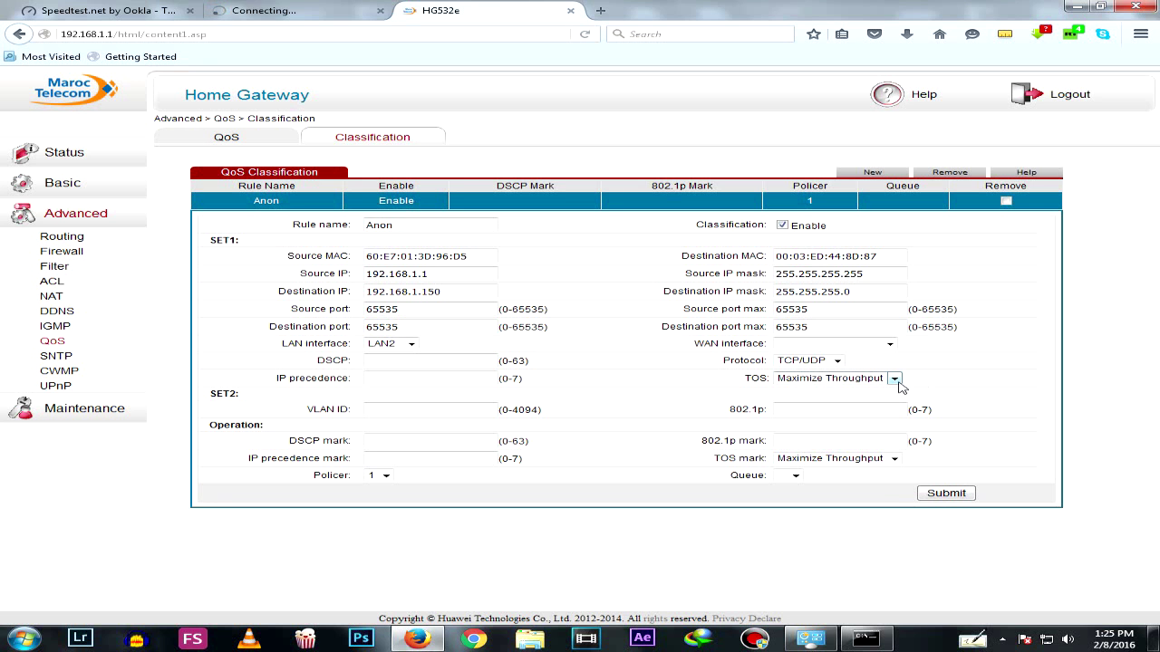
{"action": "left_click", "coordinate": [897, 381]}
{"action": "left_click", "coordinate": [886, 409]}
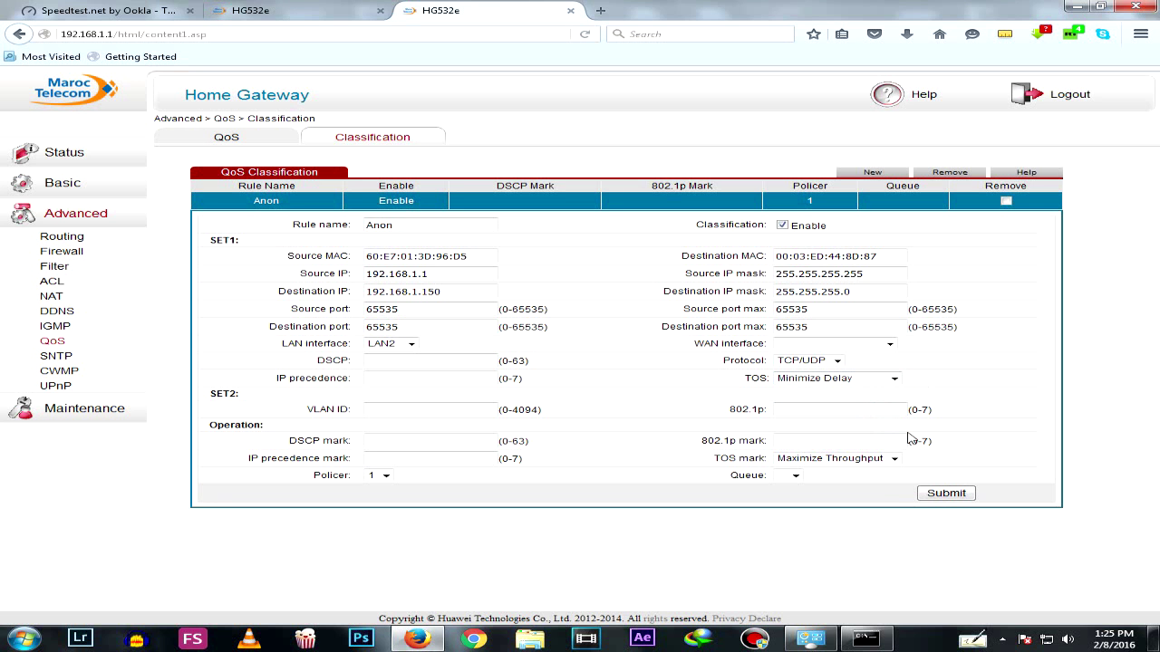
{"action": "left_click", "coordinate": [895, 459]}
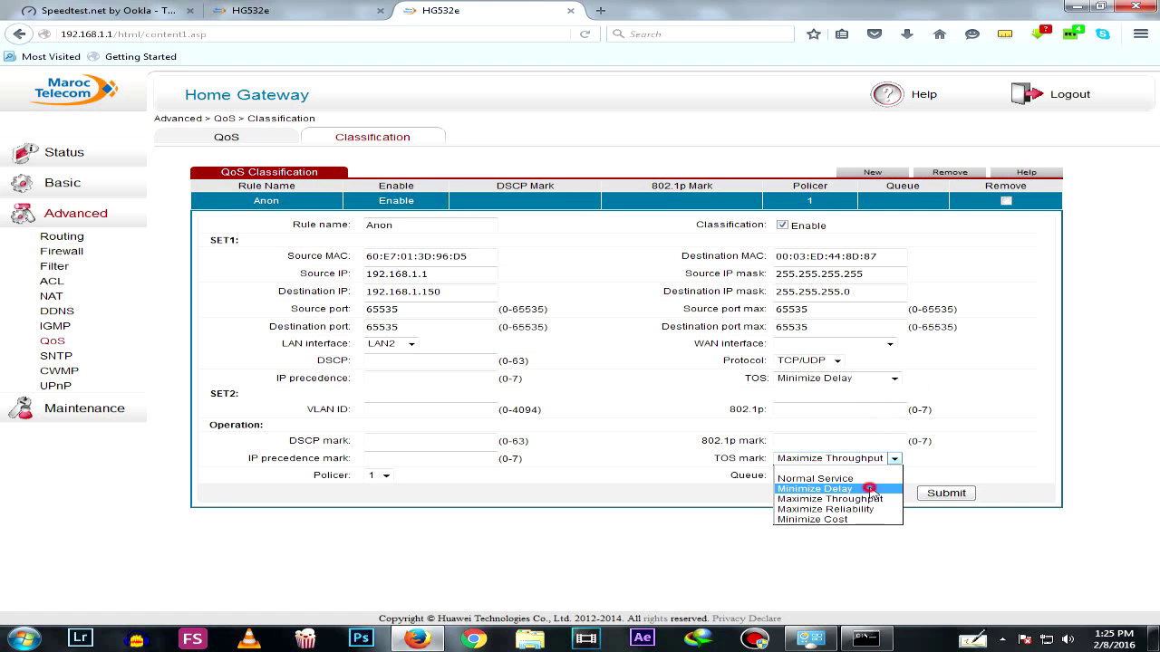
{"action": "left_click", "coordinate": [865, 488]}
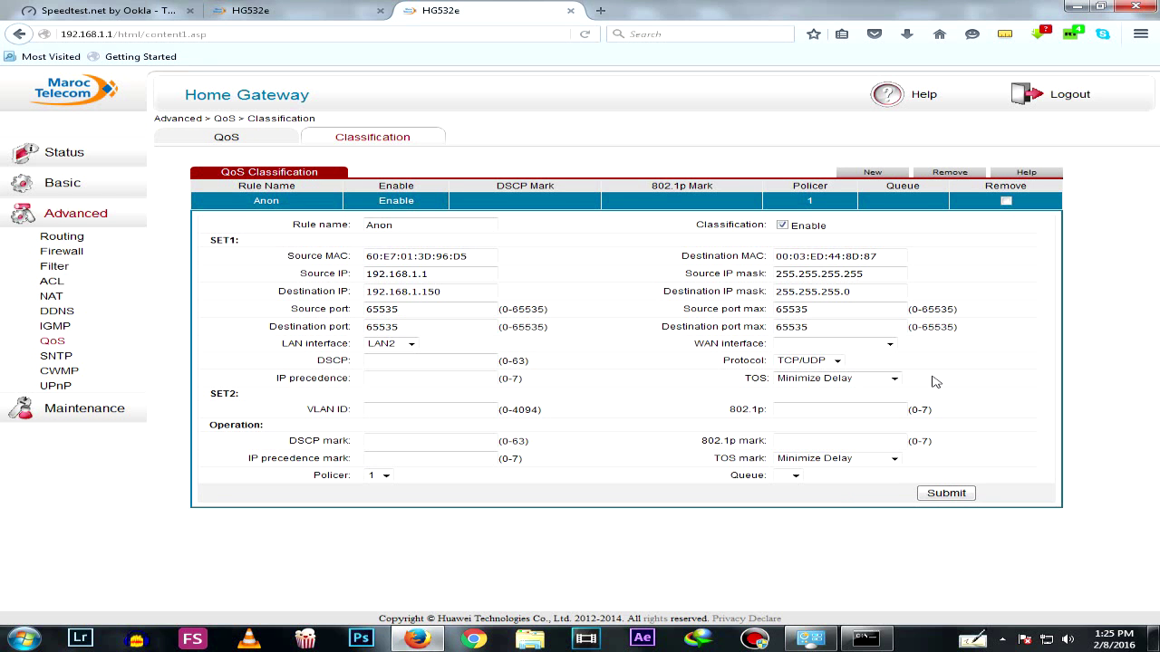
{"action": "left_click", "coordinate": [894, 379]}
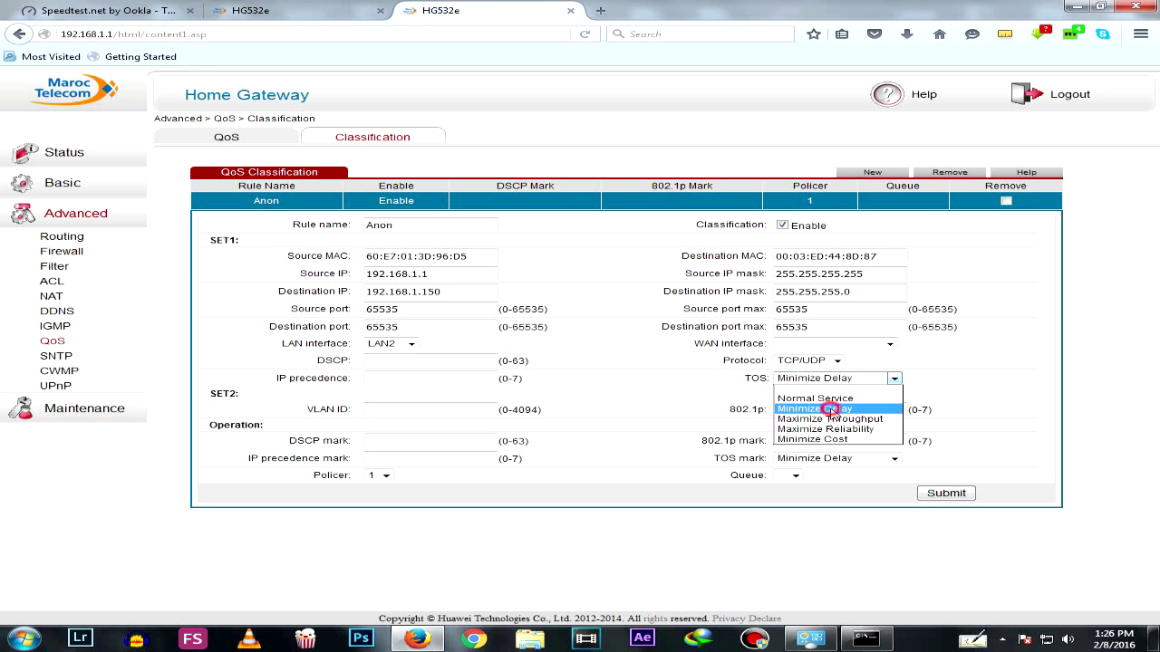
{"action": "left_click", "coordinate": [832, 409]}
{"action": "left_click", "coordinate": [857, 459]}
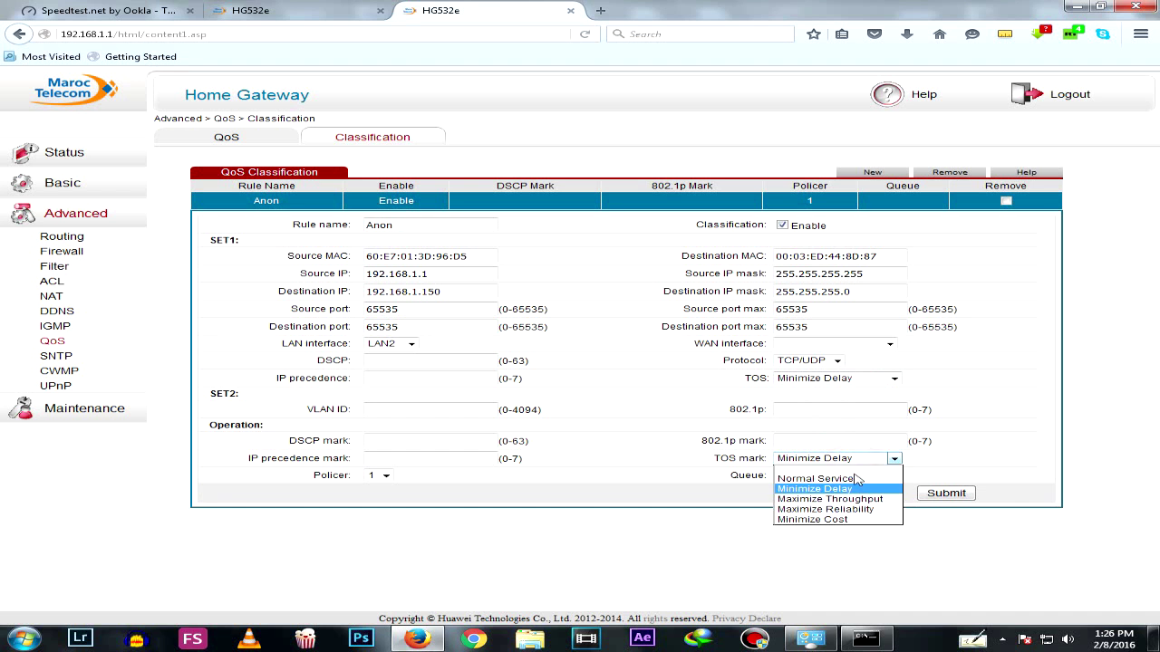
{"action": "left_click", "coordinate": [857, 489]}
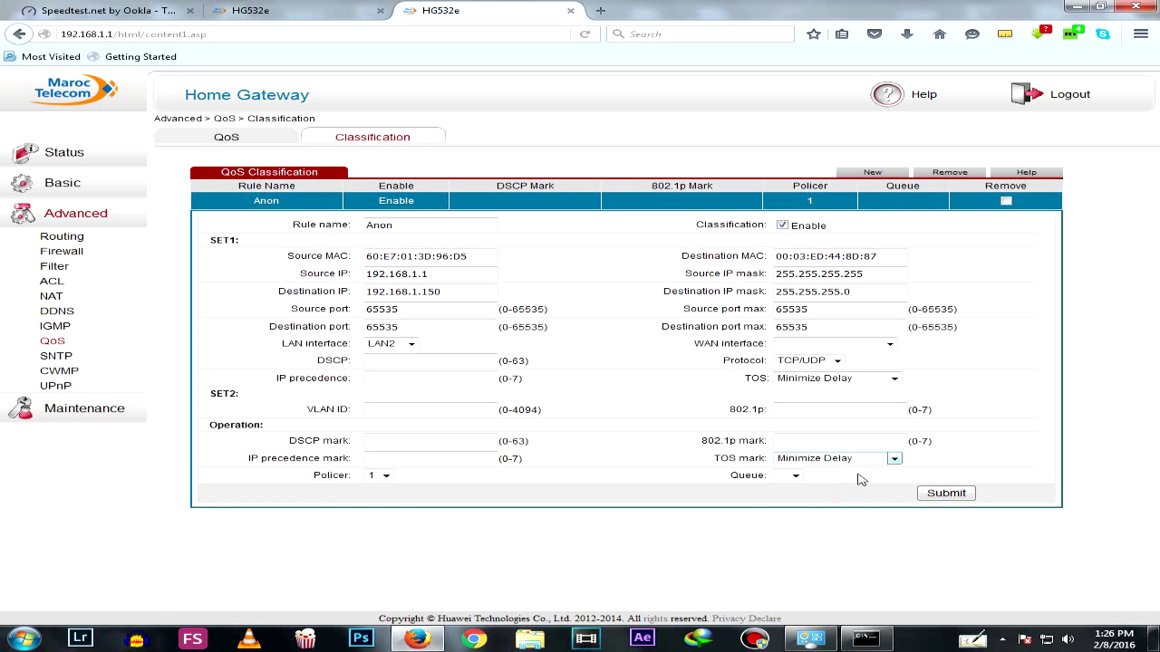
Set the Anon rule's Queue to 1 and keep Policer at 1
{"action": "left_click", "coordinate": [797, 478]}
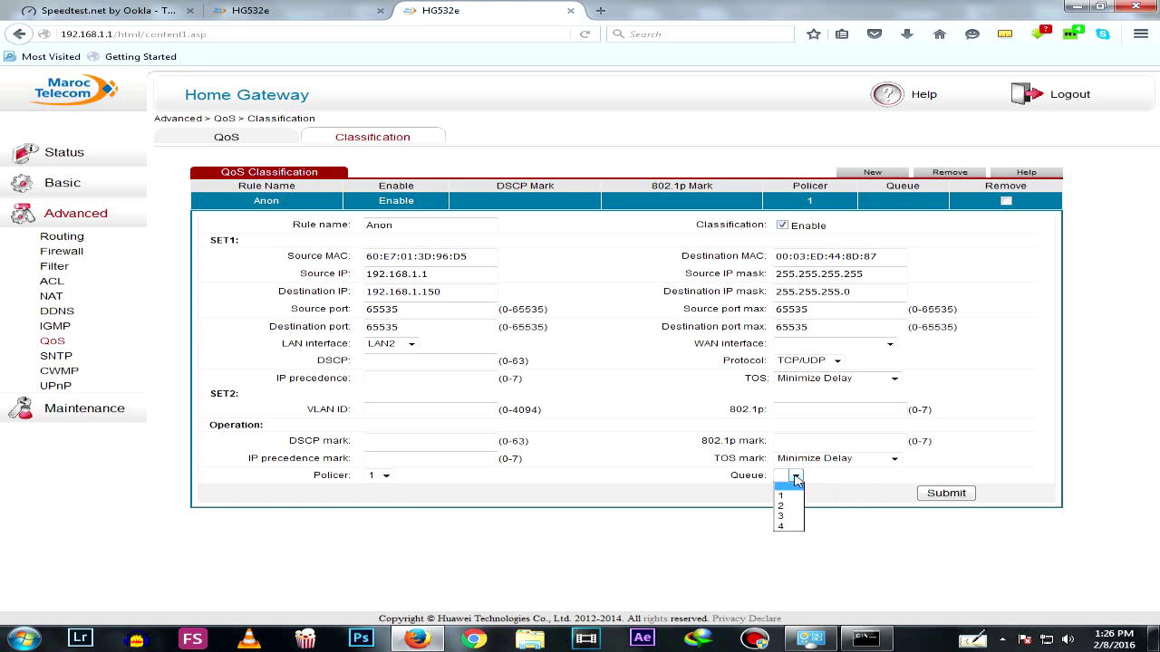
{"action": "left_click", "coordinate": [784, 497]}
{"action": "left_click", "coordinate": [387, 482]}
{"action": "left_click", "coordinate": [376, 498]}
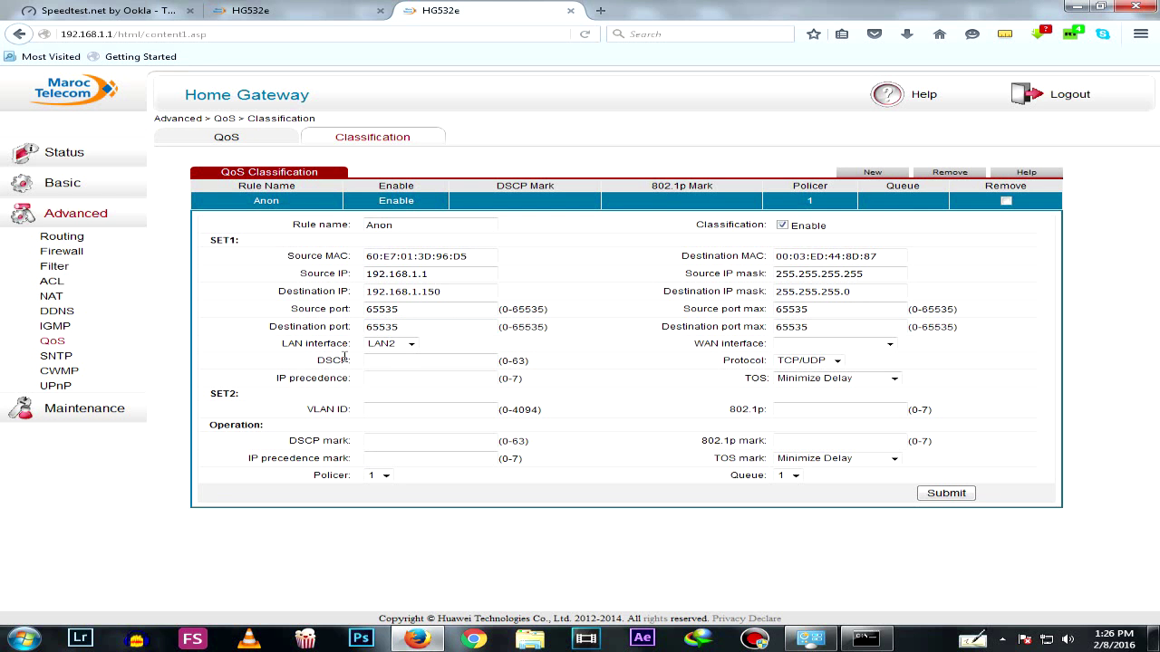
Set the rule's LAN interface to LAN2
{"action": "left_click", "coordinate": [415, 344]}
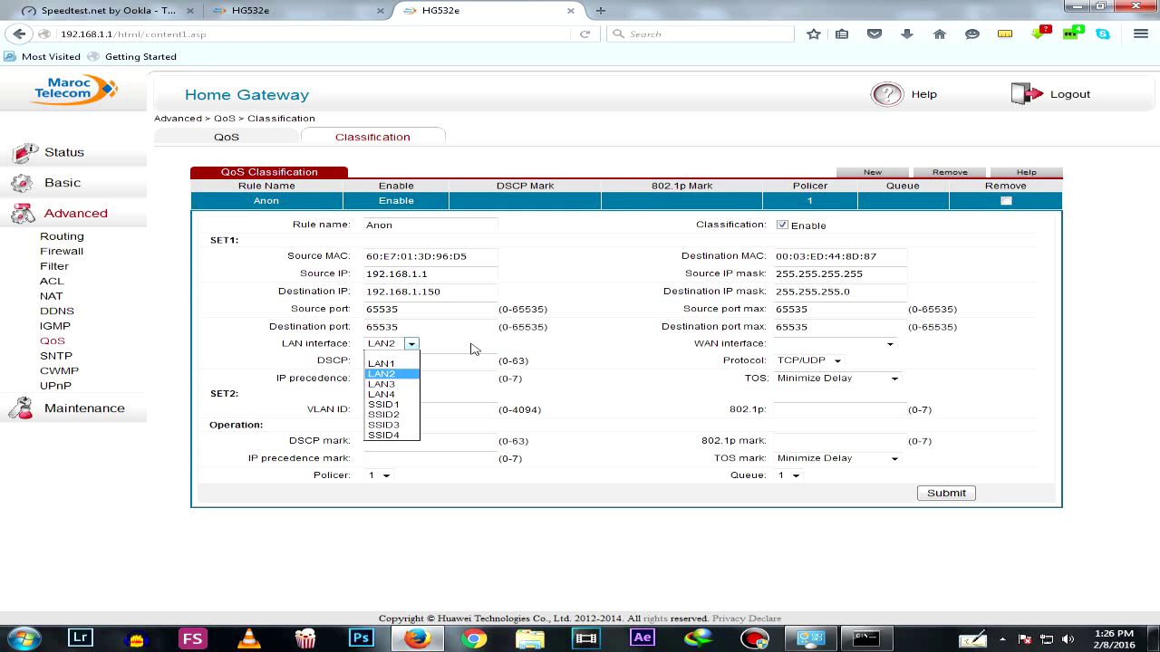
{"action": "left_click", "coordinate": [461, 348]}
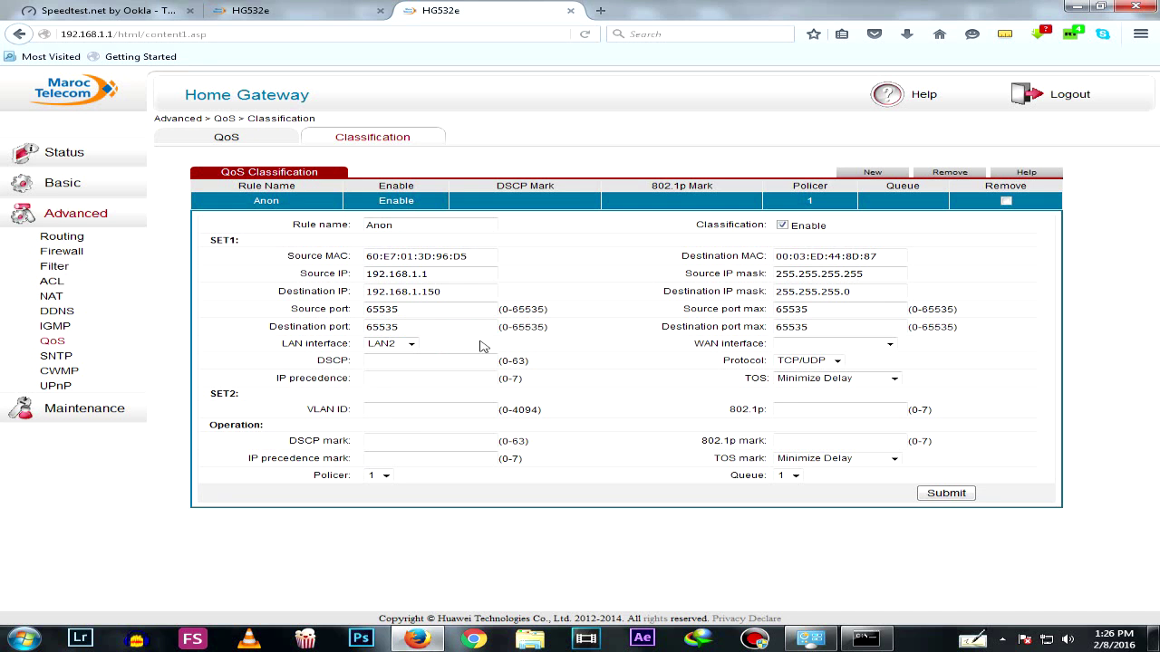
{"action": "left_click", "coordinate": [410, 344]}
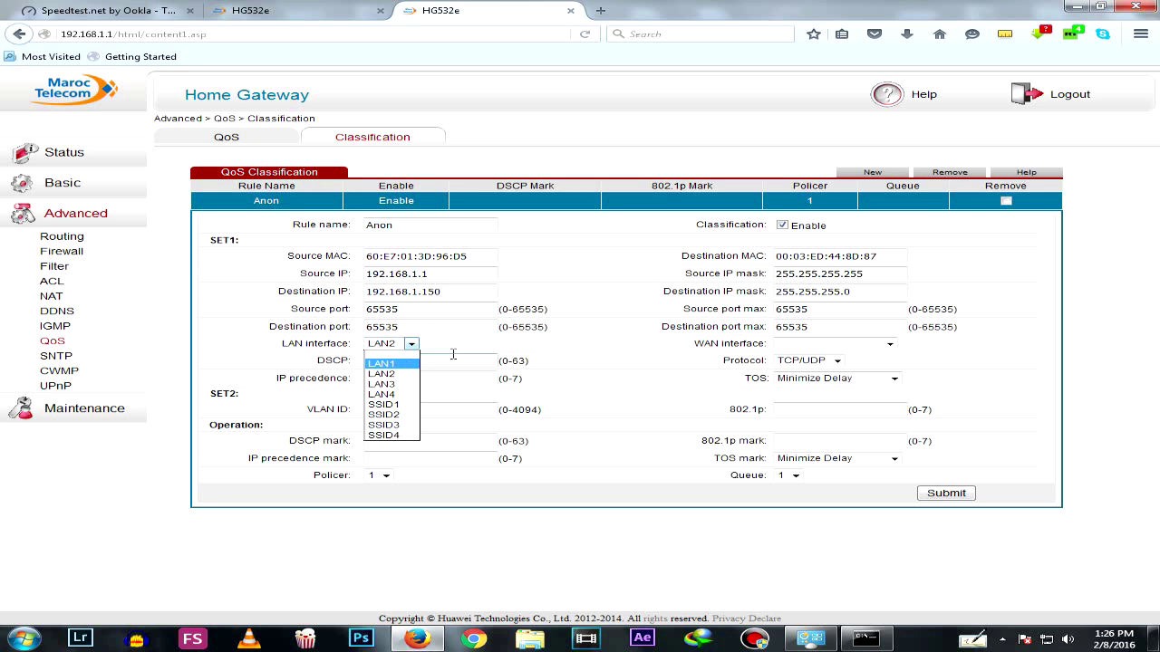
{"action": "left_click", "coordinate": [412, 346]}
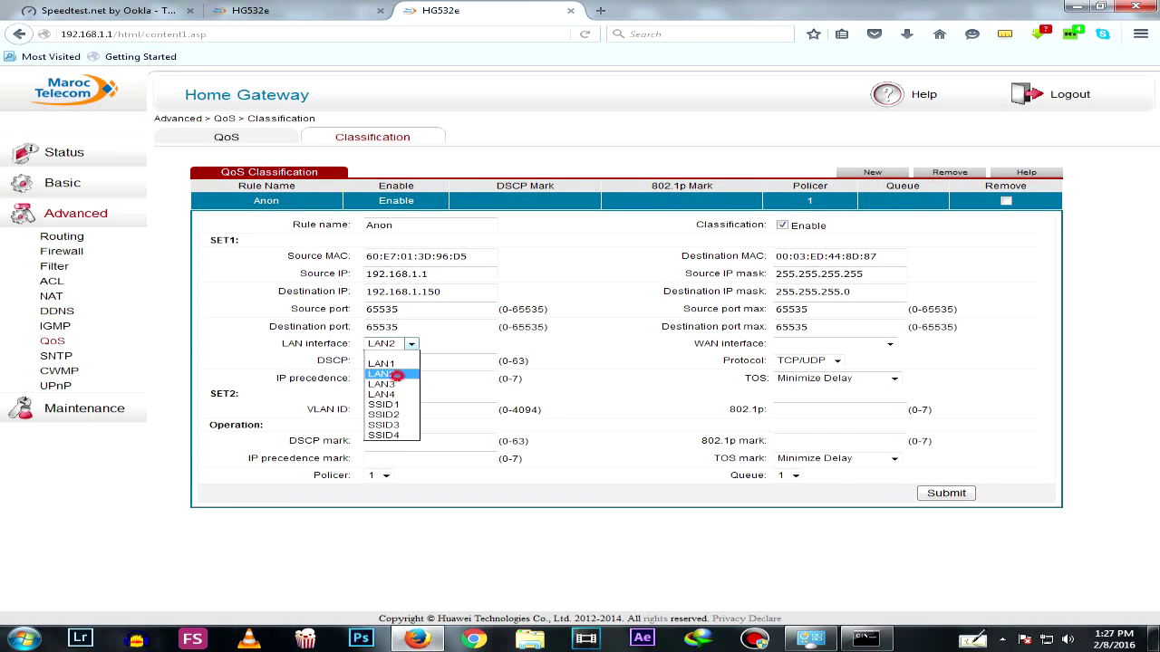
{"action": "left_click", "coordinate": [399, 382]}
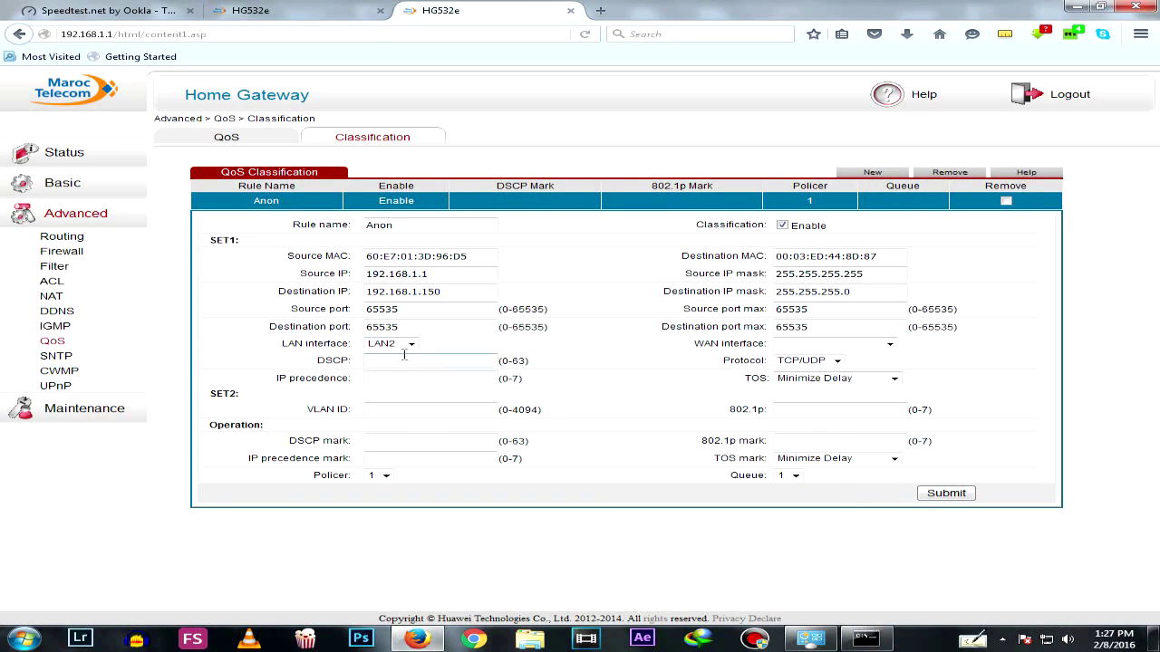
Submit the Anon classification rule with queue 1, then apply QoS with 3800 kbps bandwidth and PQ
{"action": "left_click", "coordinate": [938, 495]}
{"action": "left_click", "coordinate": [230, 145]}
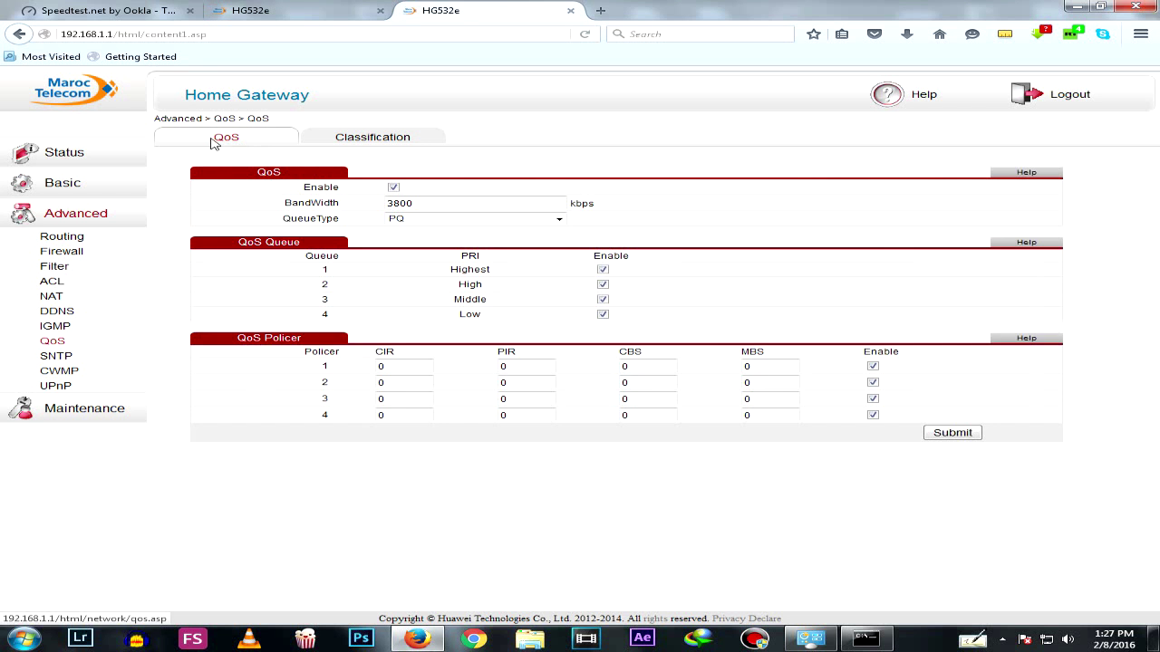
{"action": "left_click", "coordinate": [964, 433]}
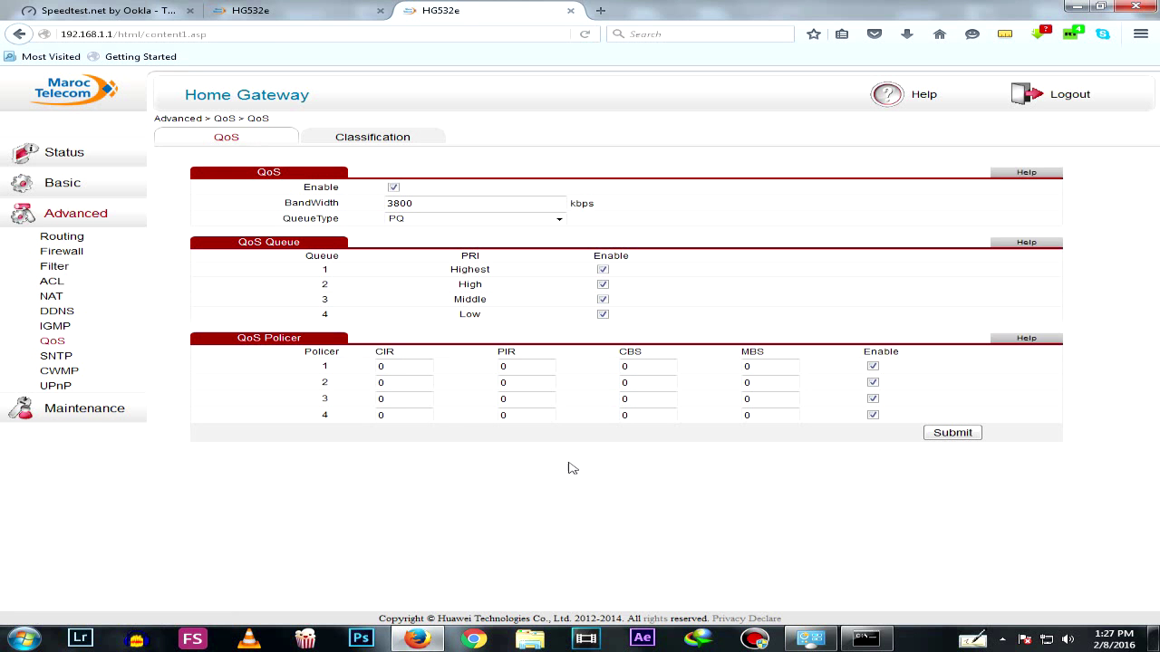